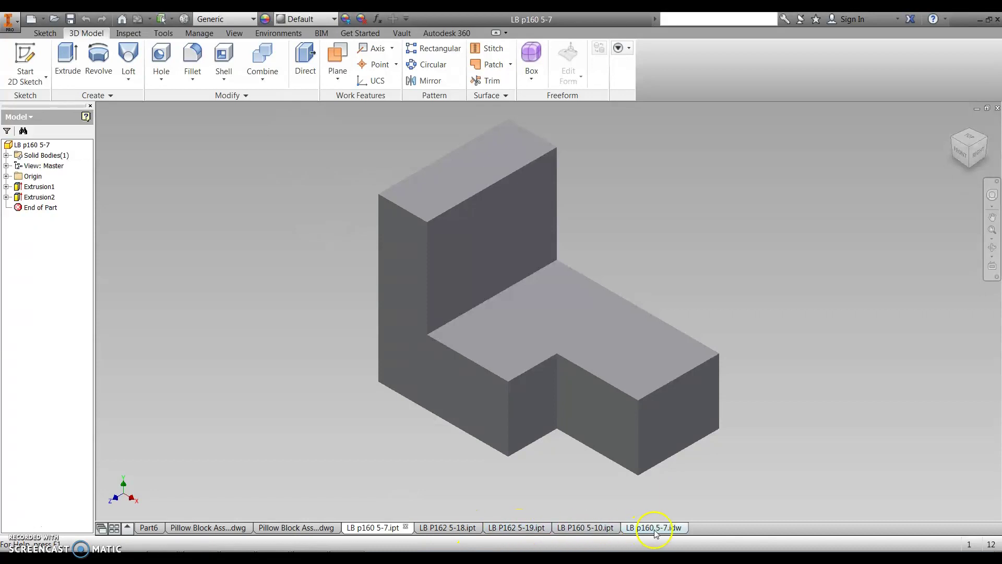
Look through the LB P160 5-10 and LB P162 5-18 parts, ending on LB p160 5-7.
click(592, 529)
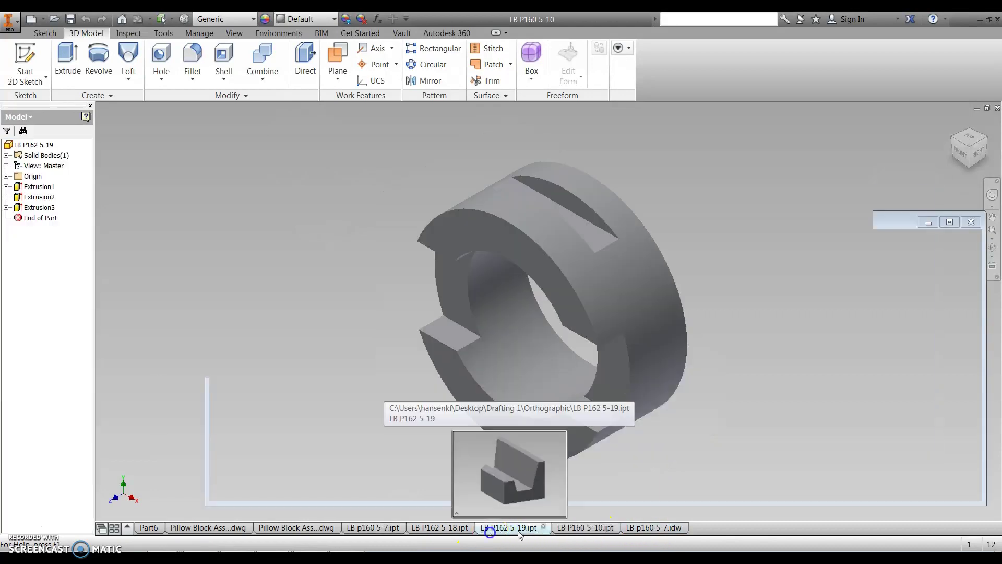
click(433, 529)
click(378, 529)
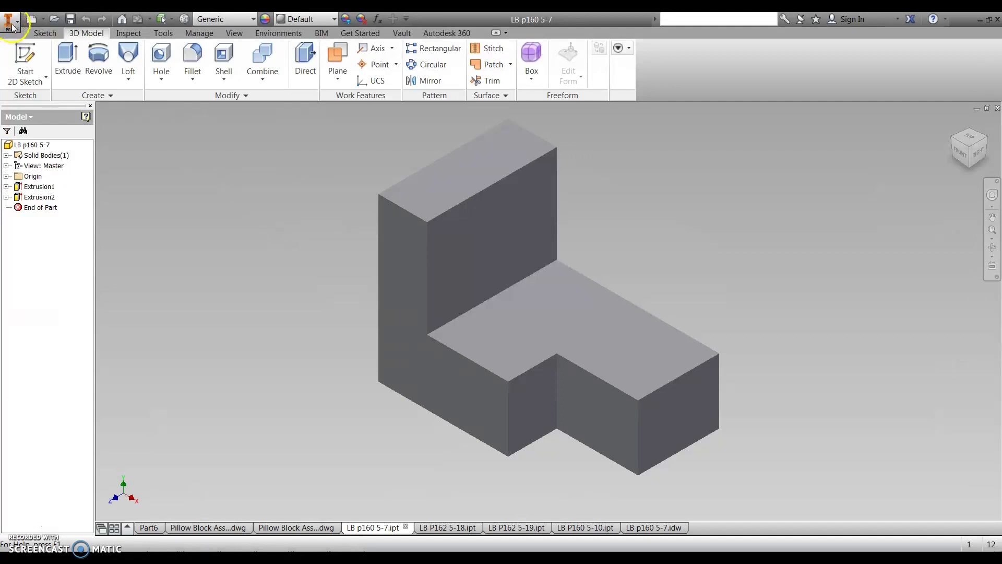
Create a new drawing, Drawing7, from the English ANSI (in).idw template.
click(10, 23)
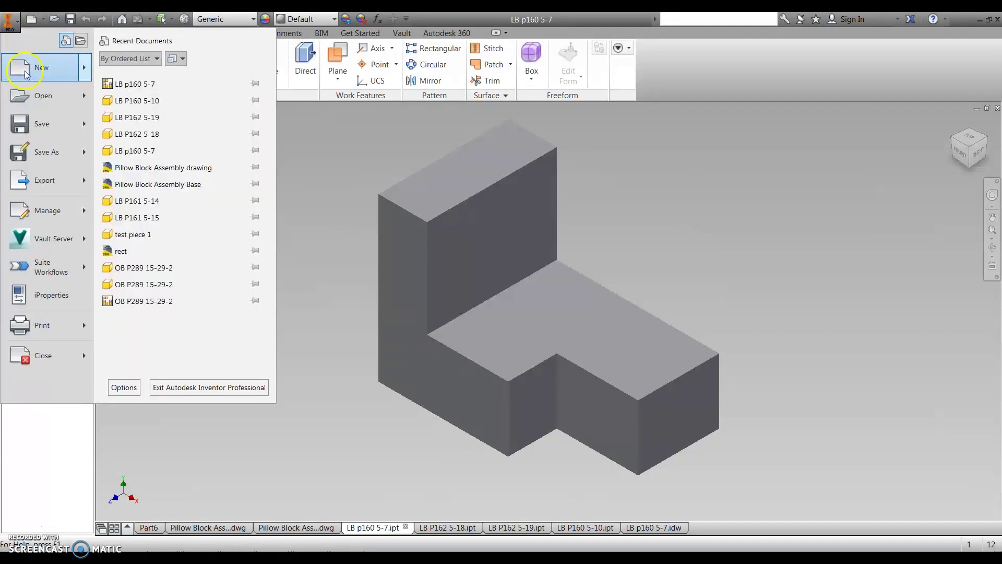
mouse_move(41, 71)
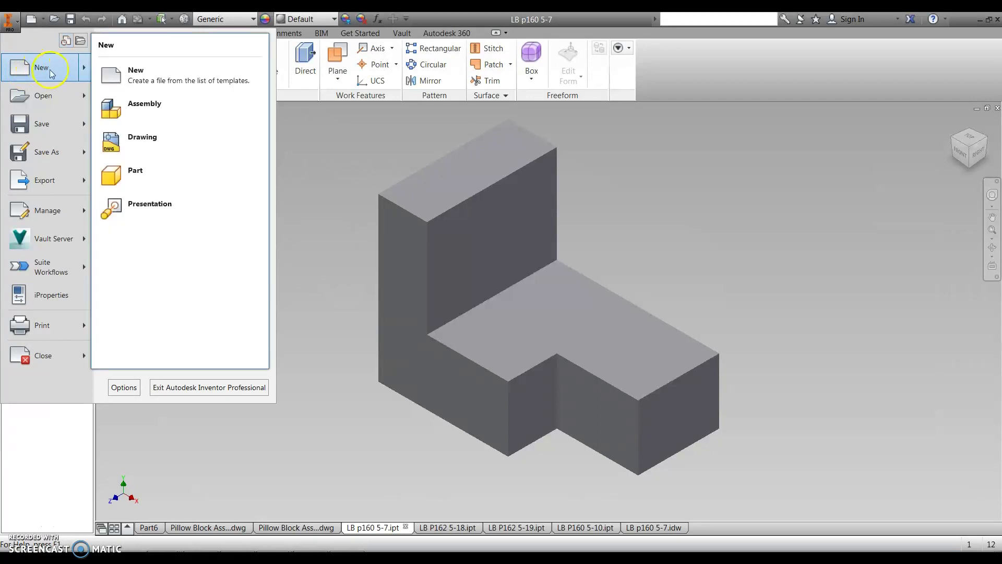
click(51, 73)
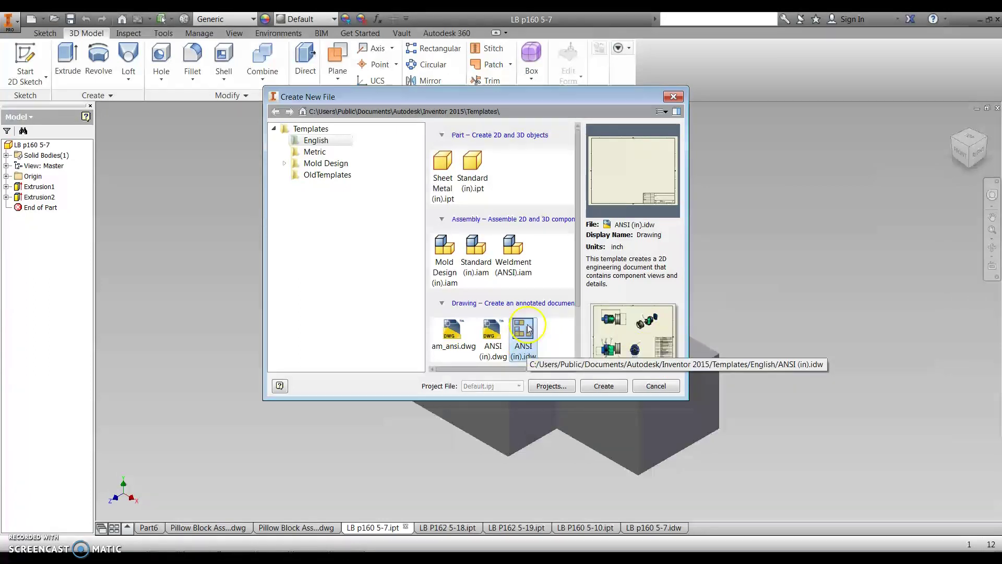
click(526, 353)
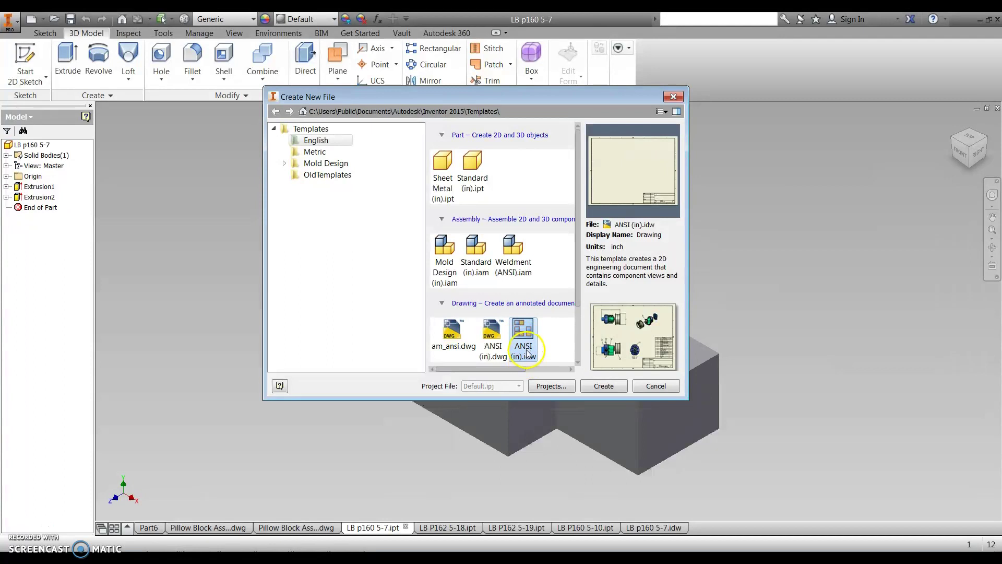
click(595, 389)
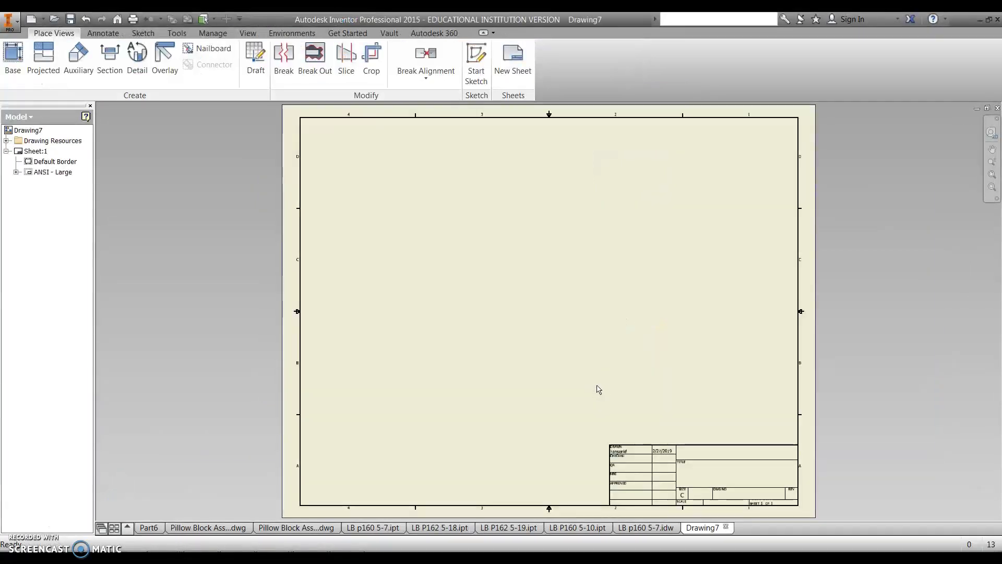
click(491, 274)
scroll(684, 490, up, 5)
middle_drag(676, 425, 630, 329)
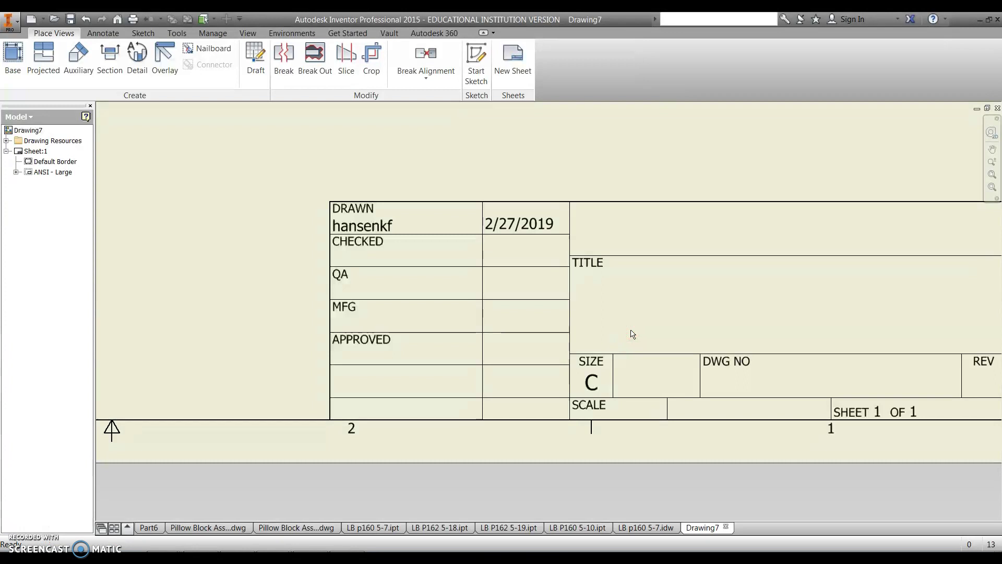
middle_click(631, 326)
middle_click(630, 327)
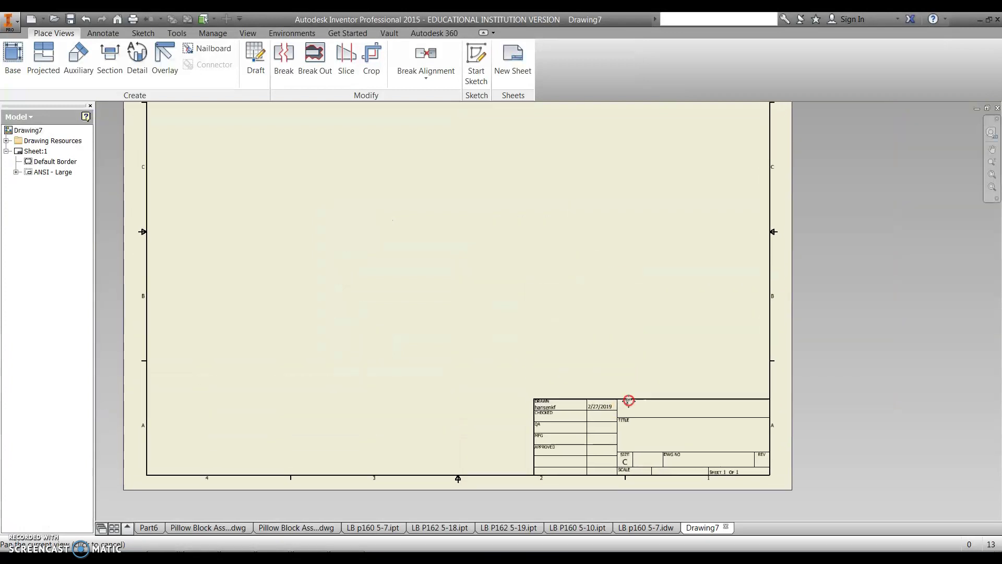
scroll(632, 402, up, 2)
scroll(626, 392, down, 2)
scroll(624, 392, up, 2)
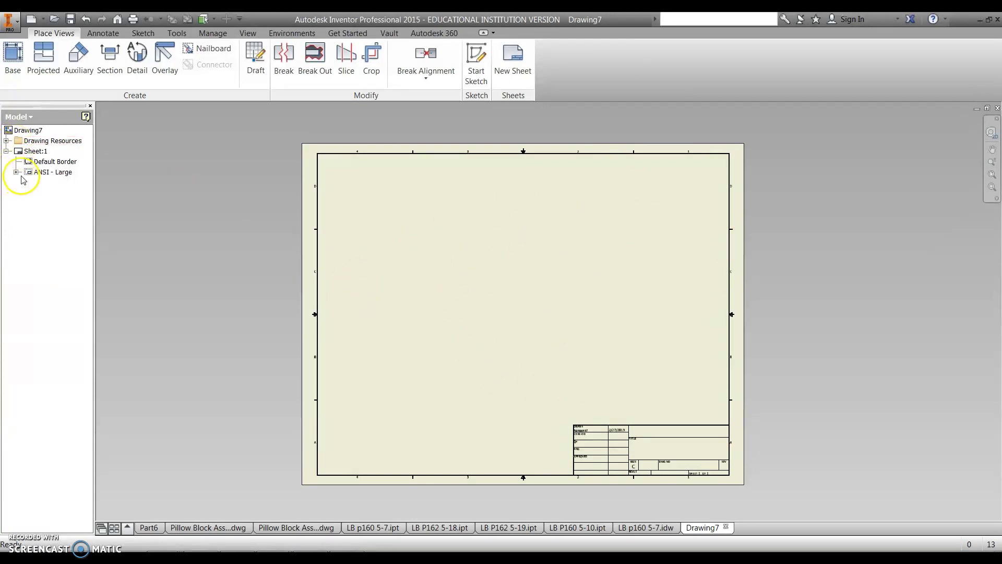
click(5, 151)
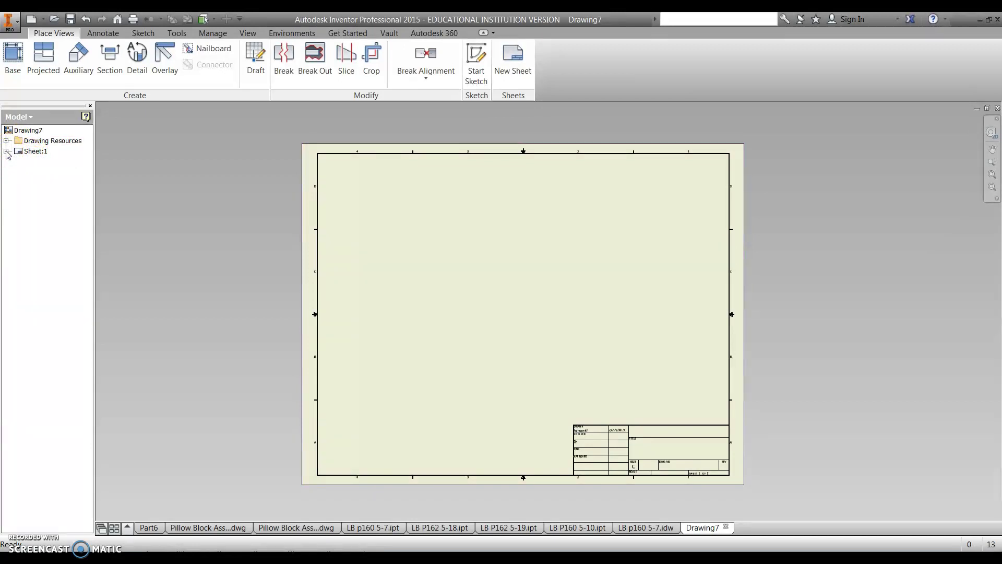
click(6, 151)
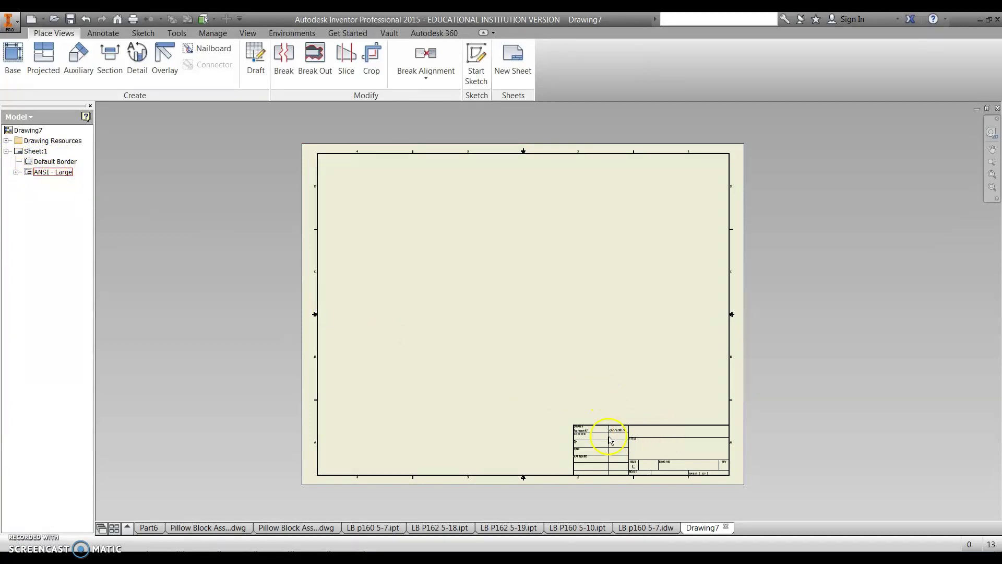
Place a 1:1 Front base view of LB p160 5-7.ipt on the sheet.
click(11, 59)
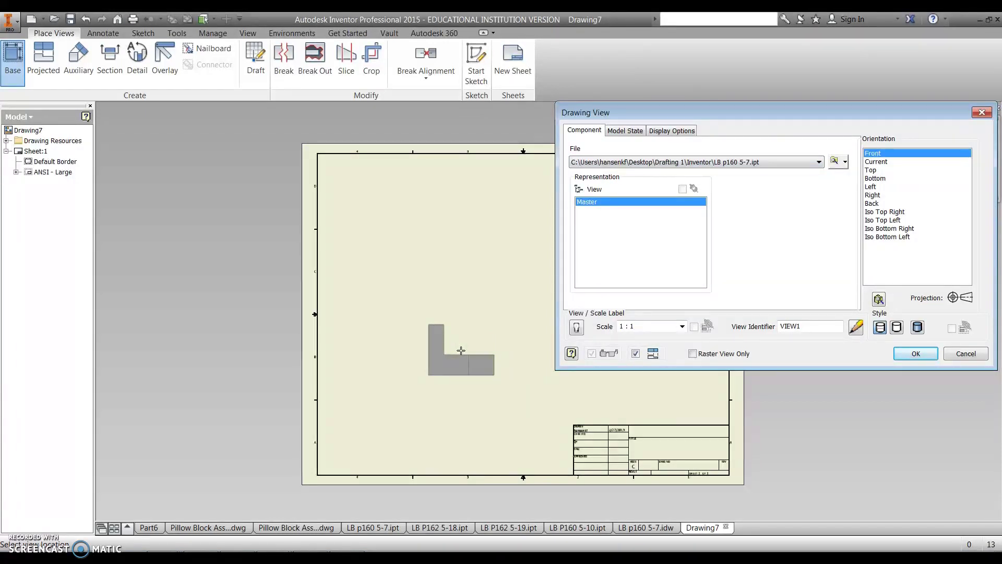
click(836, 161)
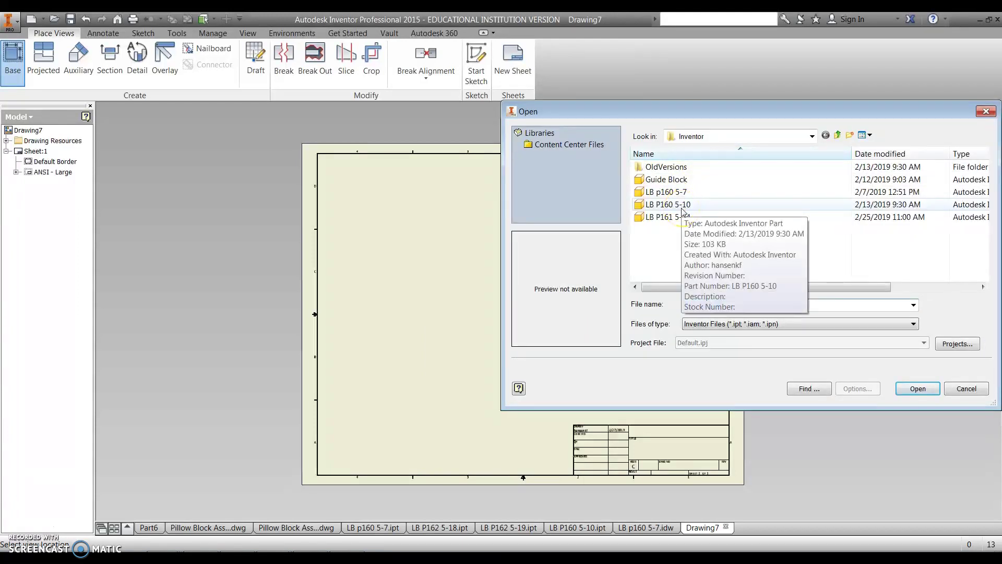
click(679, 205)
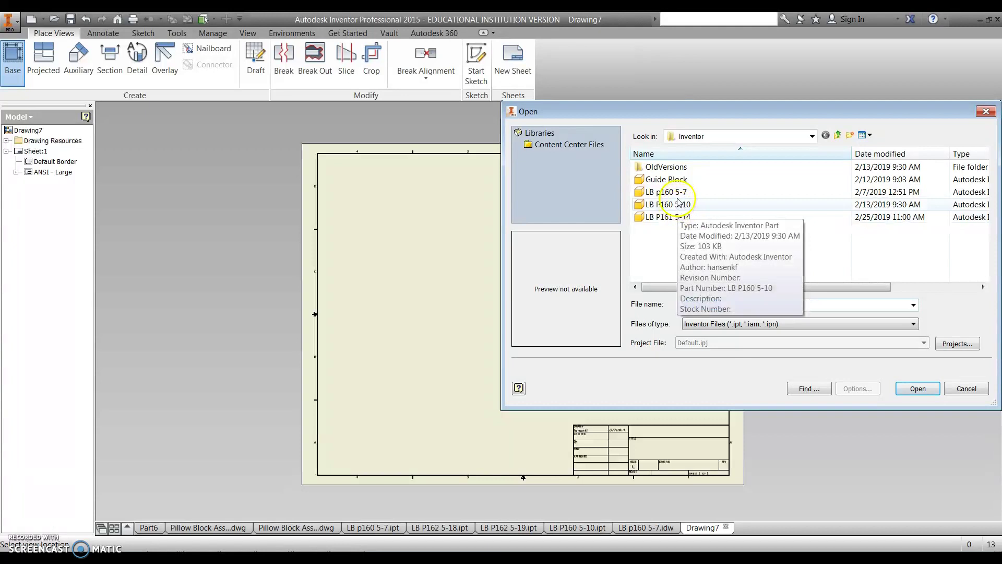
click(671, 192)
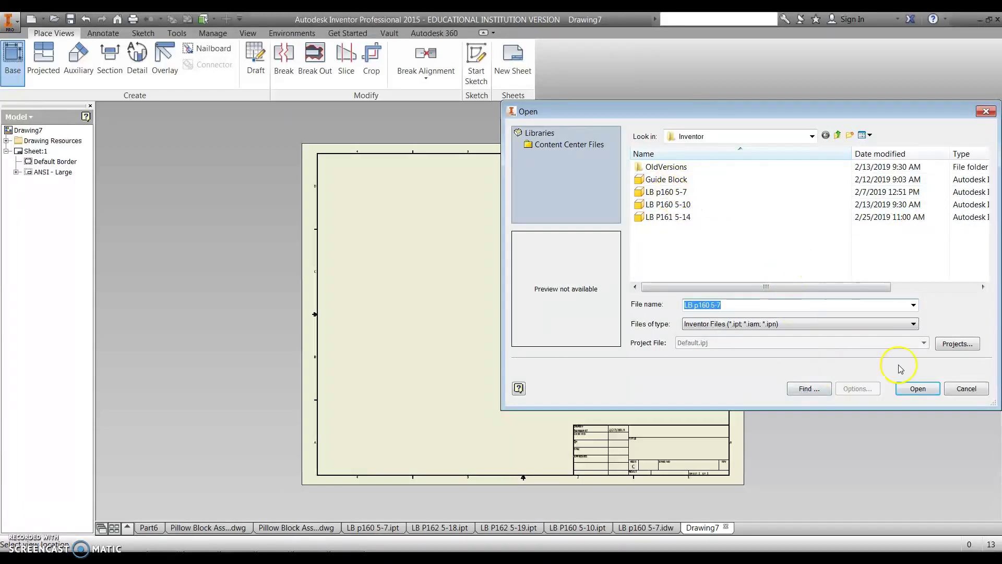
click(917, 388)
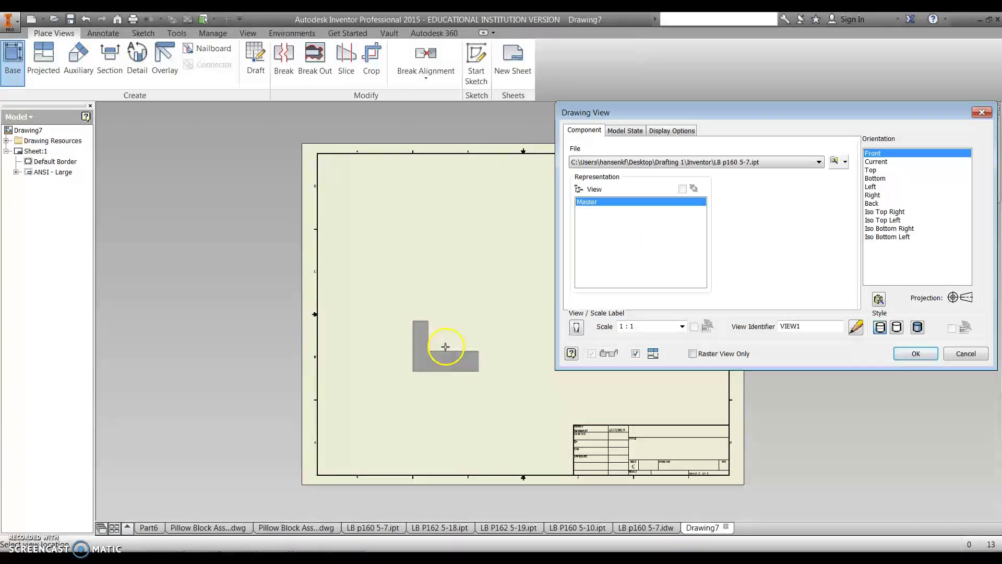
click(439, 347)
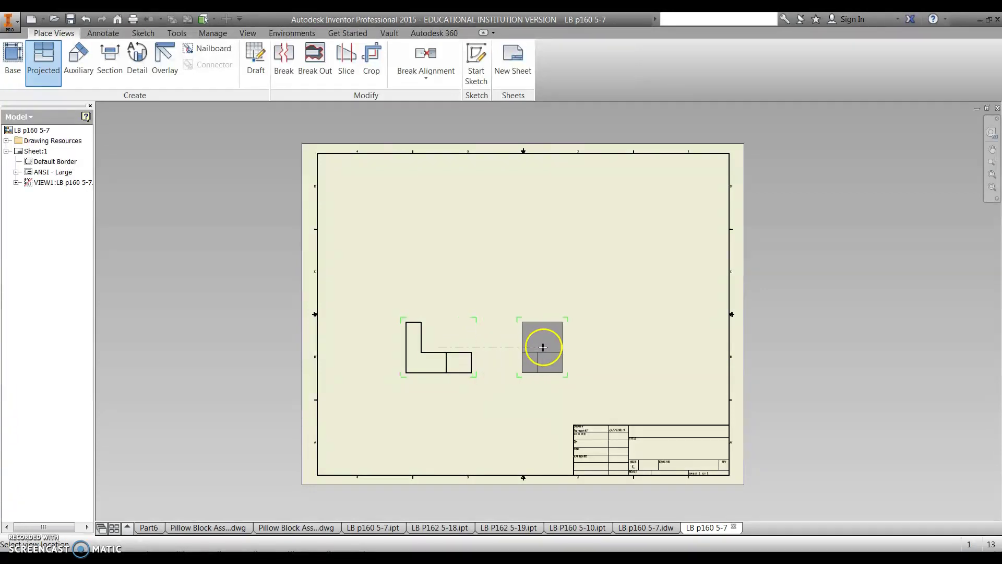
Project right-side, top and isometric views from the front view and create them.
click(553, 347)
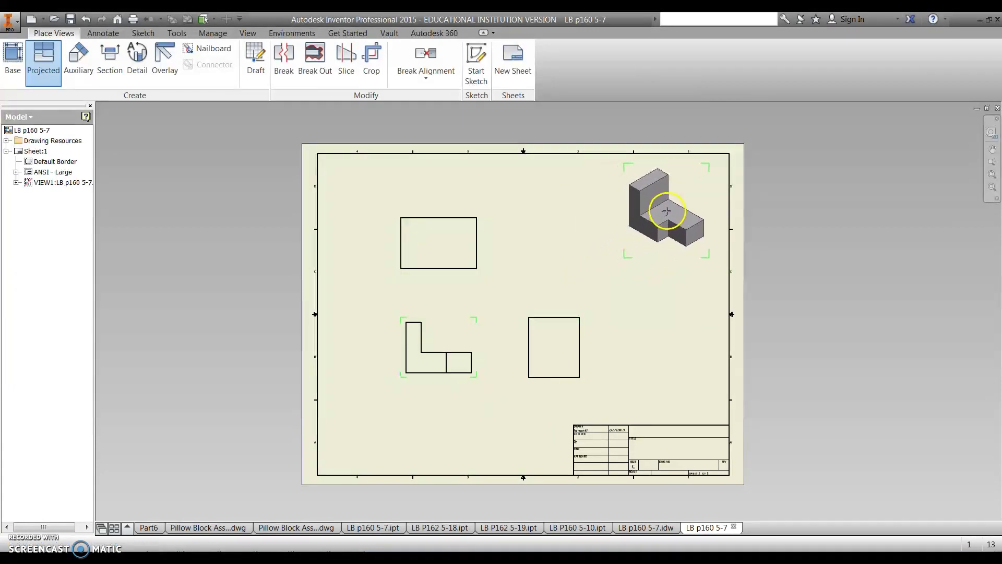
click(669, 211)
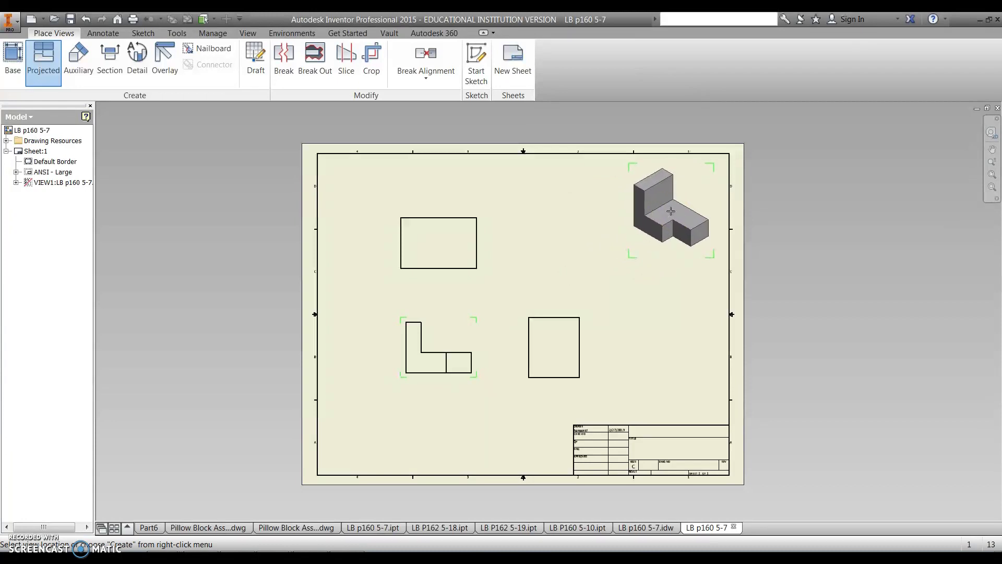
right_click(671, 210)
drag(671, 211, 562, 235)
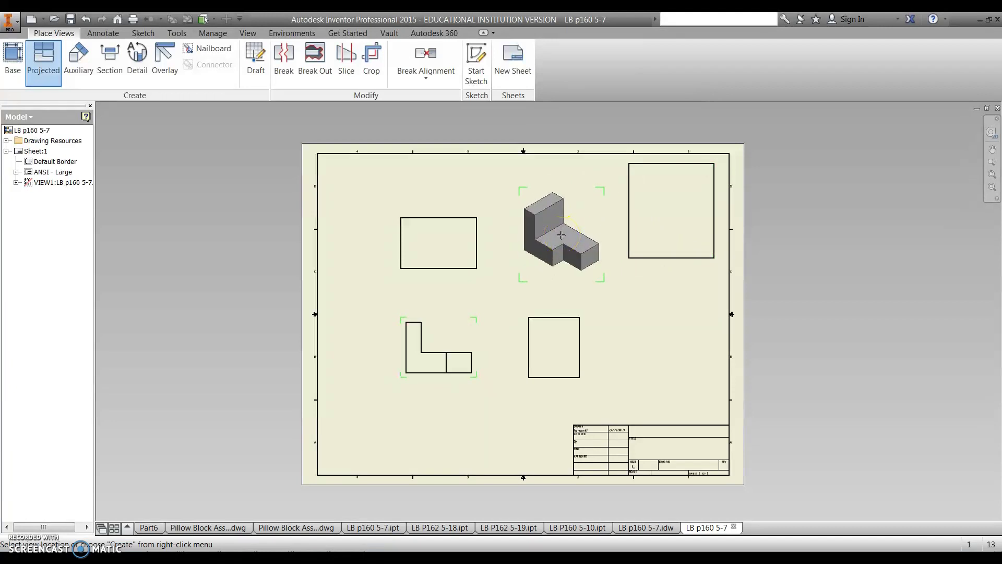
click(557, 244)
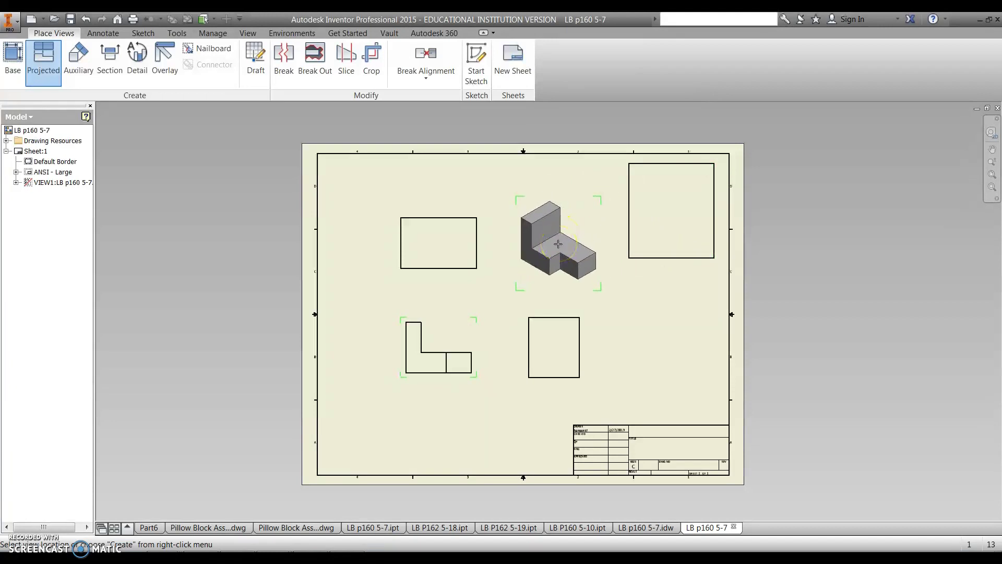
right_click(559, 245)
click(603, 244)
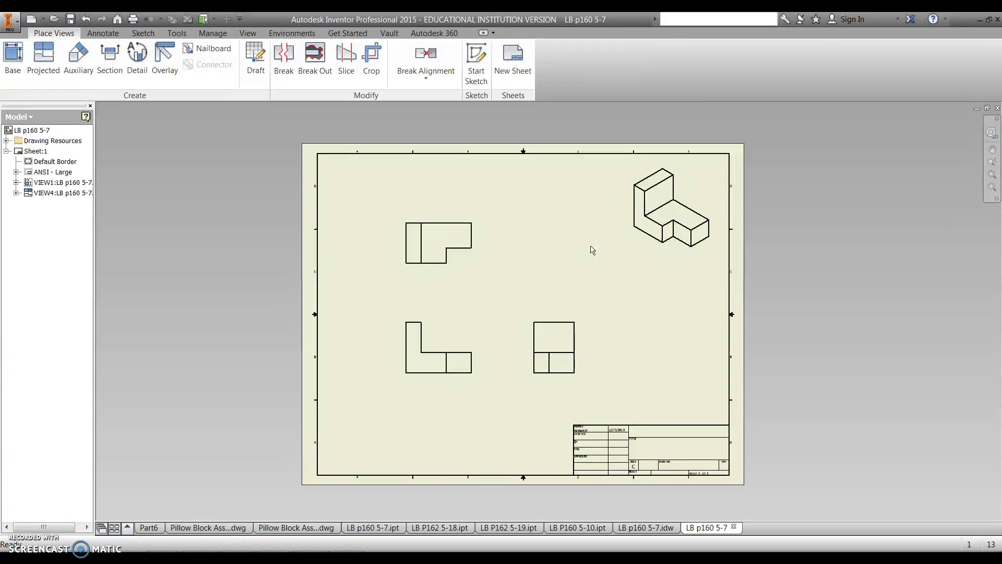
click(639, 228)
Switch the isometric view VIEW4 to Shaded display style.
right_click(647, 252)
click(641, 282)
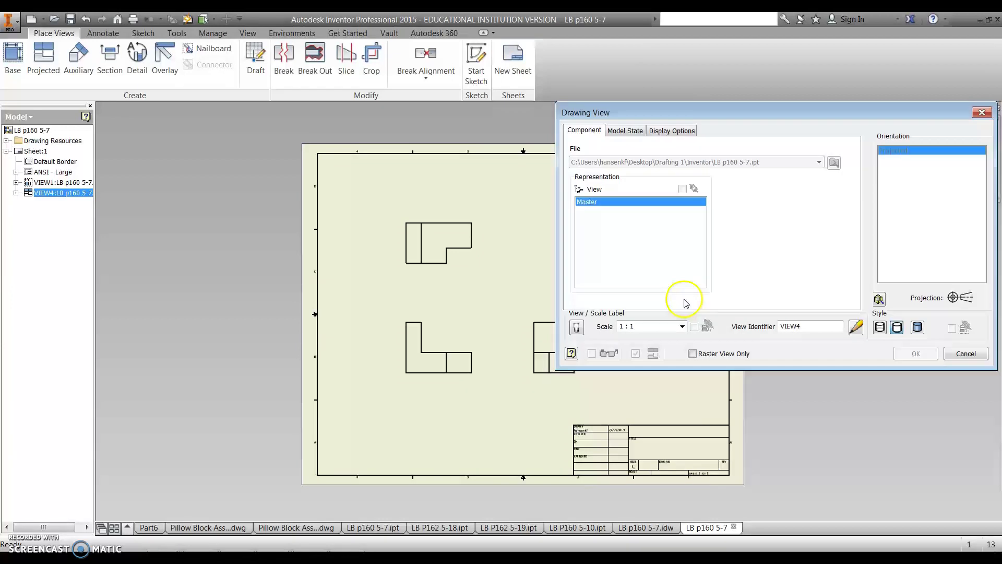
click(877, 319)
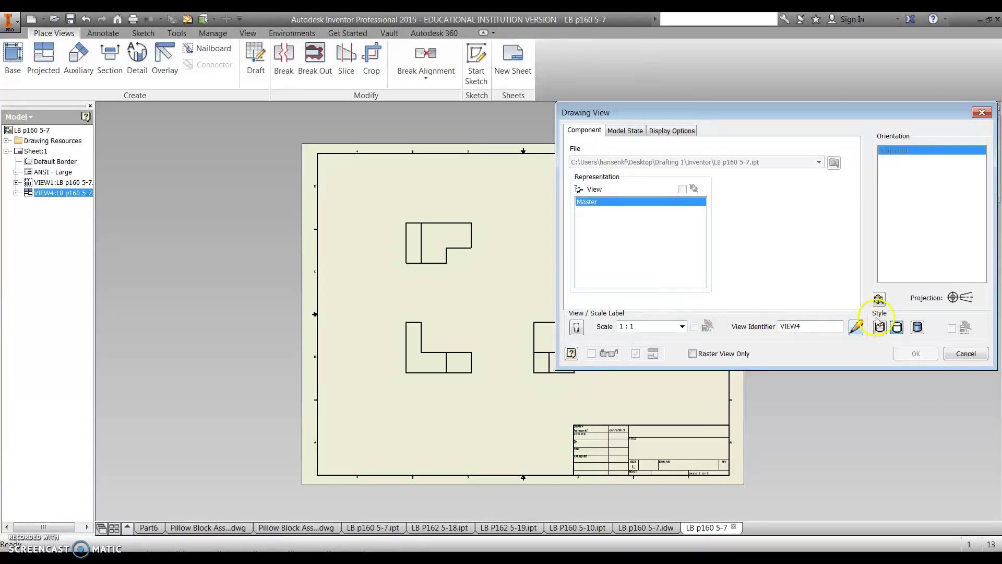
click(918, 327)
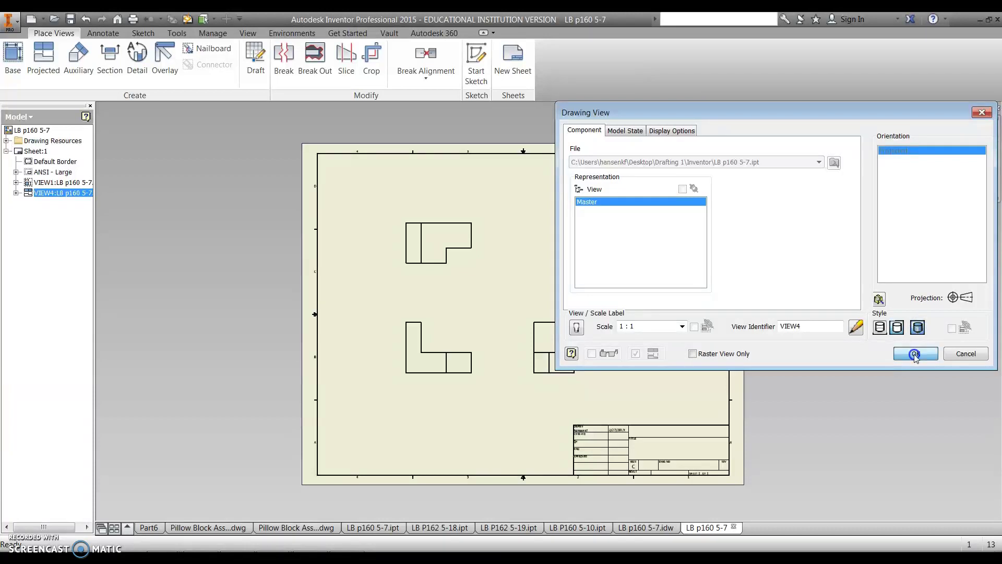
click(916, 354)
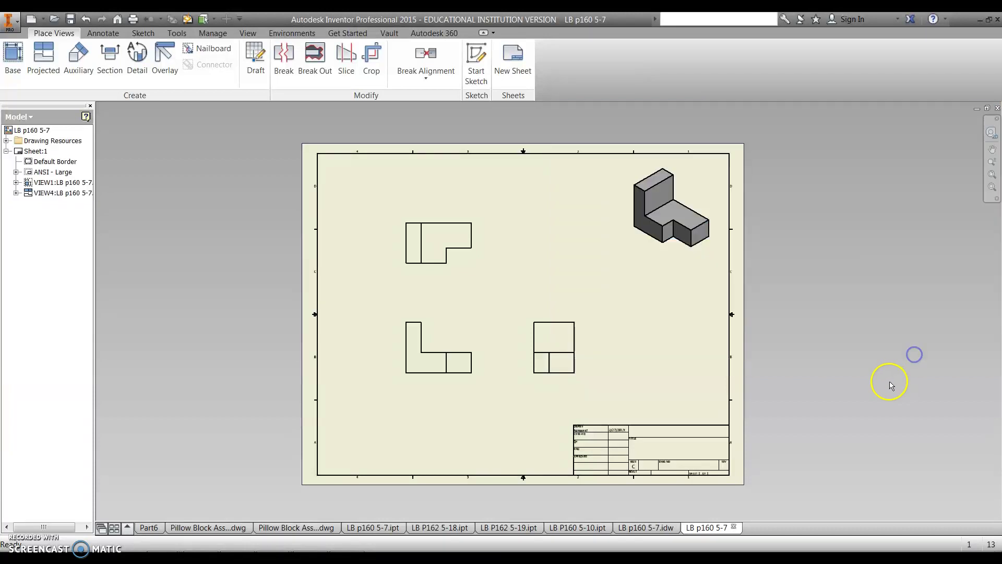
click(428, 374)
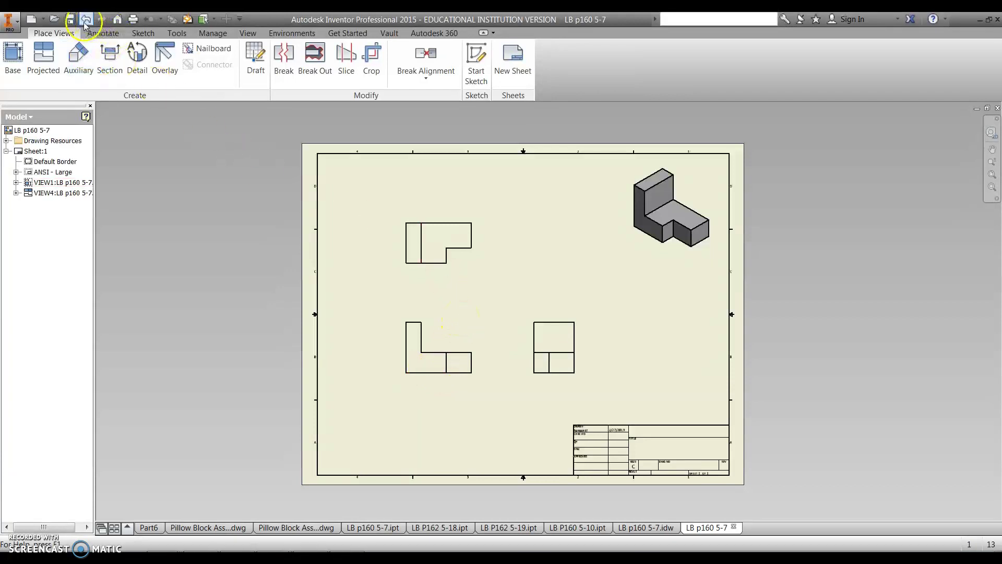
Undo the previously placed drawing views.
click(86, 20)
click(86, 20)
click(86, 20)
click(86, 20)
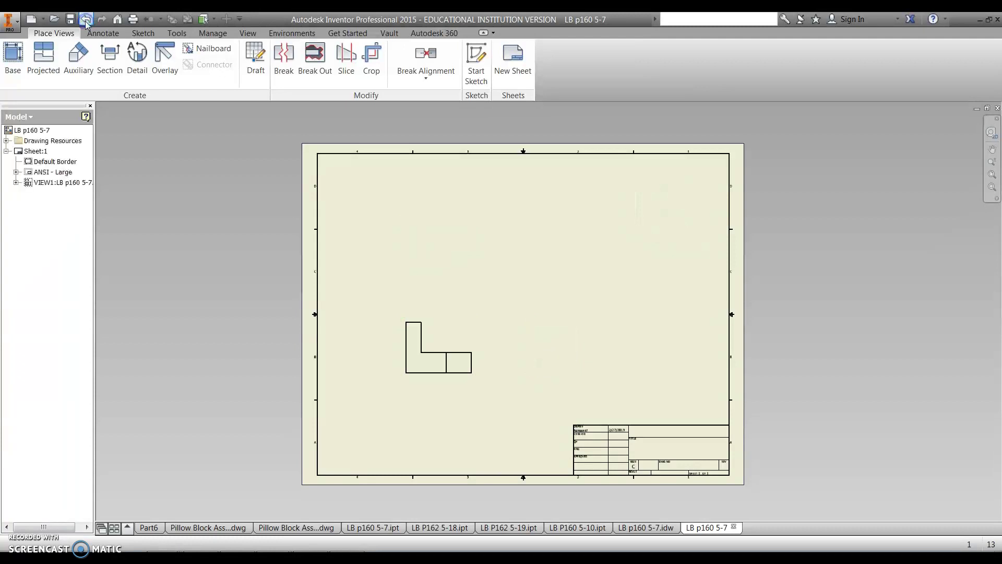
click(86, 20)
Re-place the front base view with right-side, top and isometric projections.
click(13, 57)
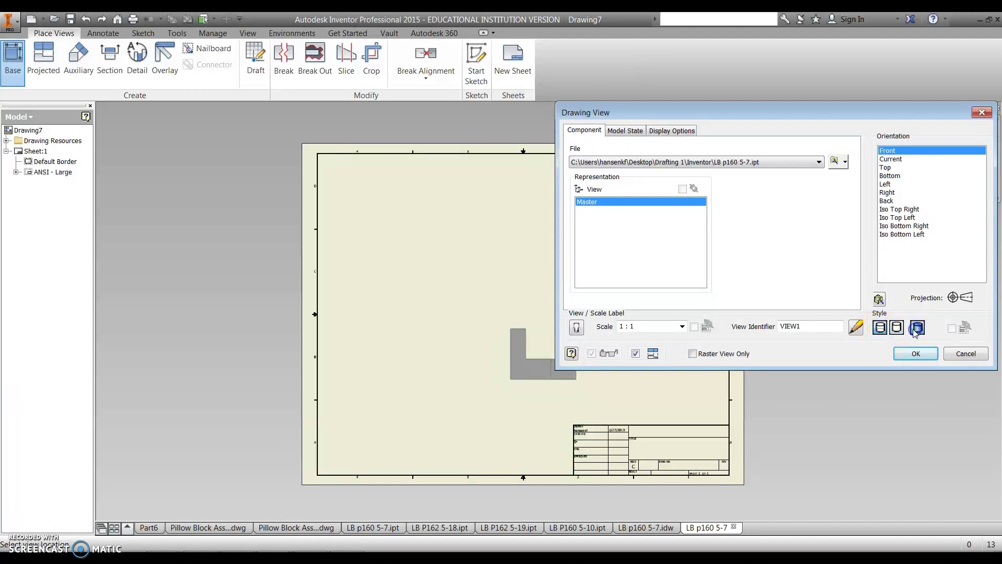
click(417, 353)
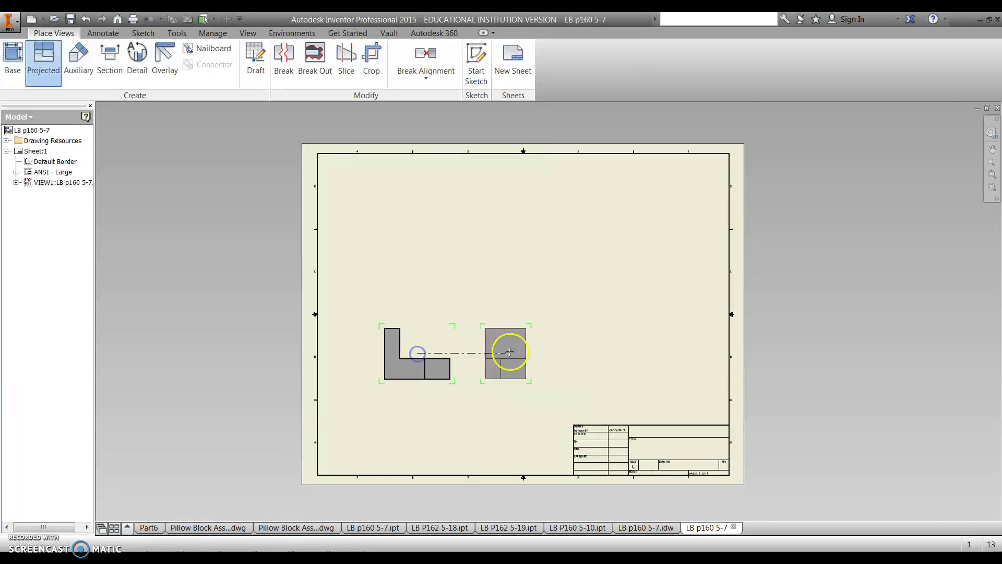
click(519, 353)
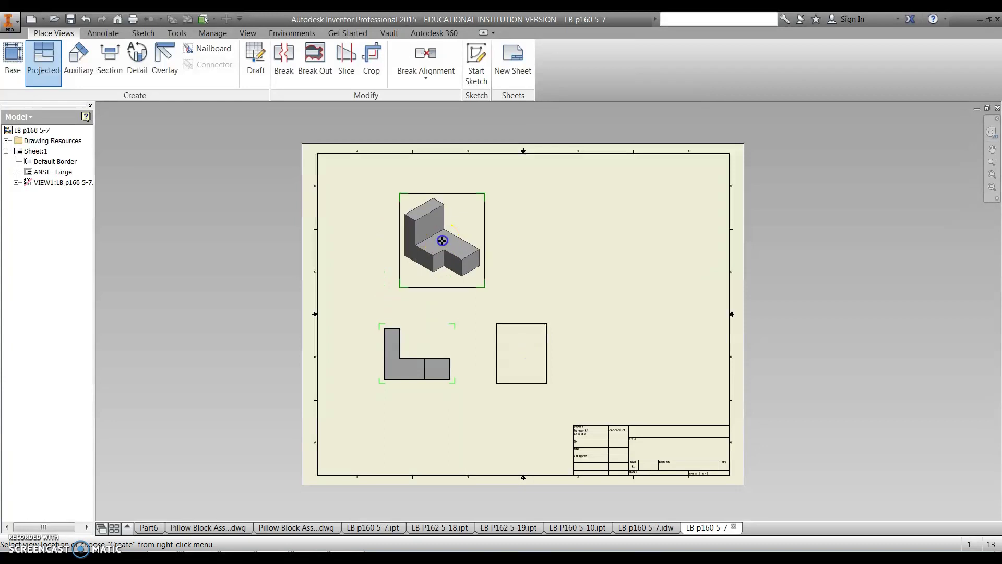
click(441, 241)
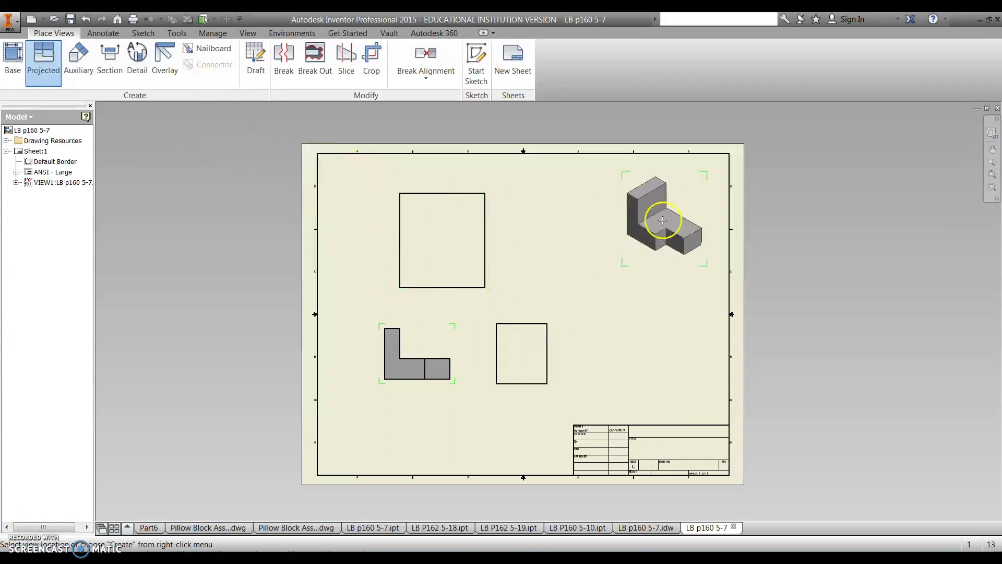
click(662, 220)
right_click(592, 225)
click(647, 226)
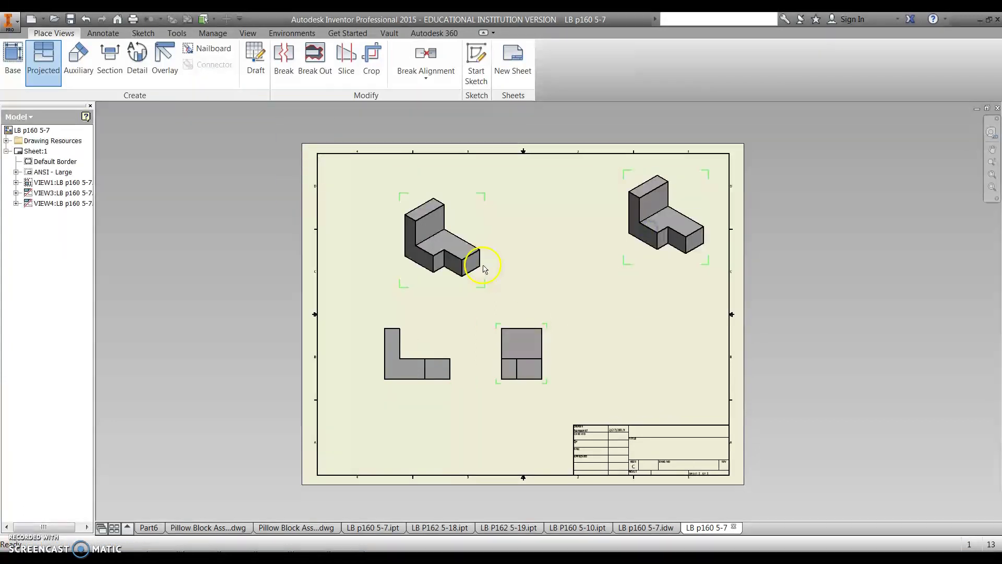
Delete the extra VIEW3 and project a new top view from the front view.
right_click(461, 271)
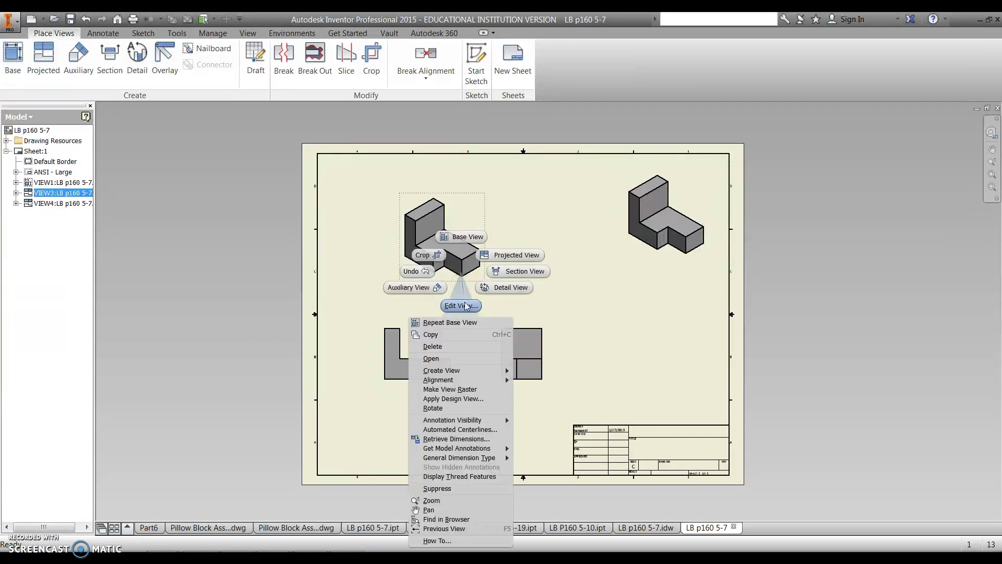
click(466, 348)
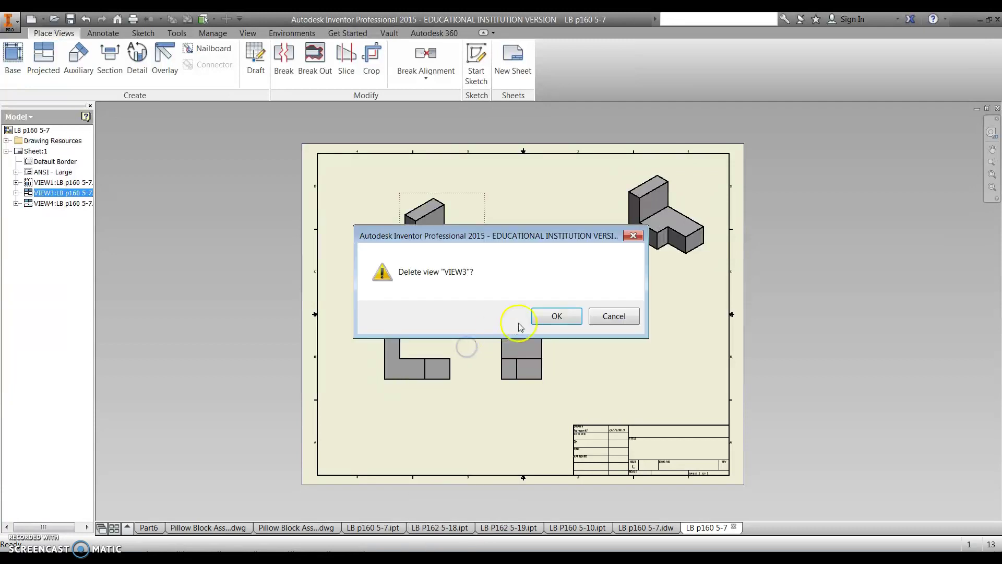
click(557, 316)
key(Return)
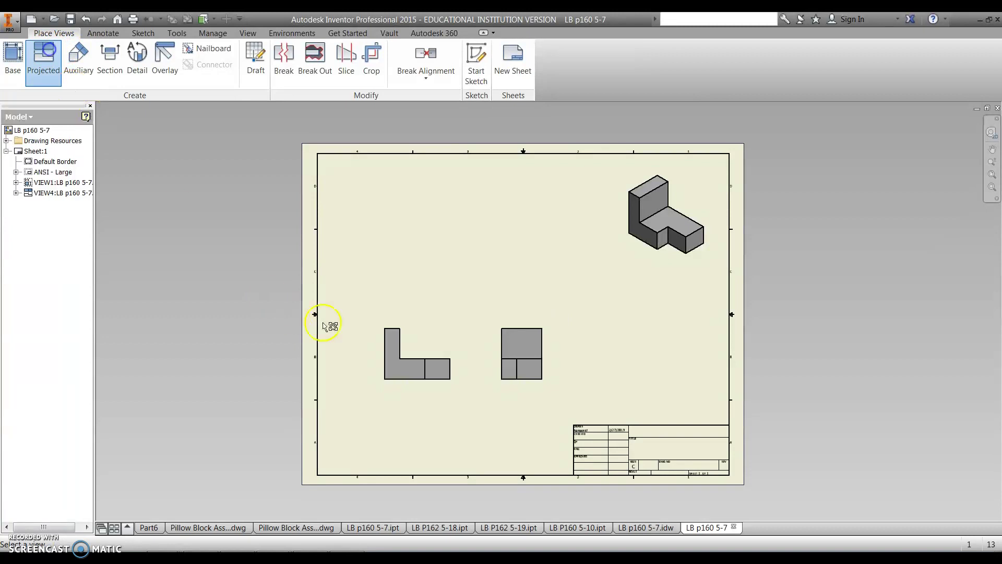
click(387, 330)
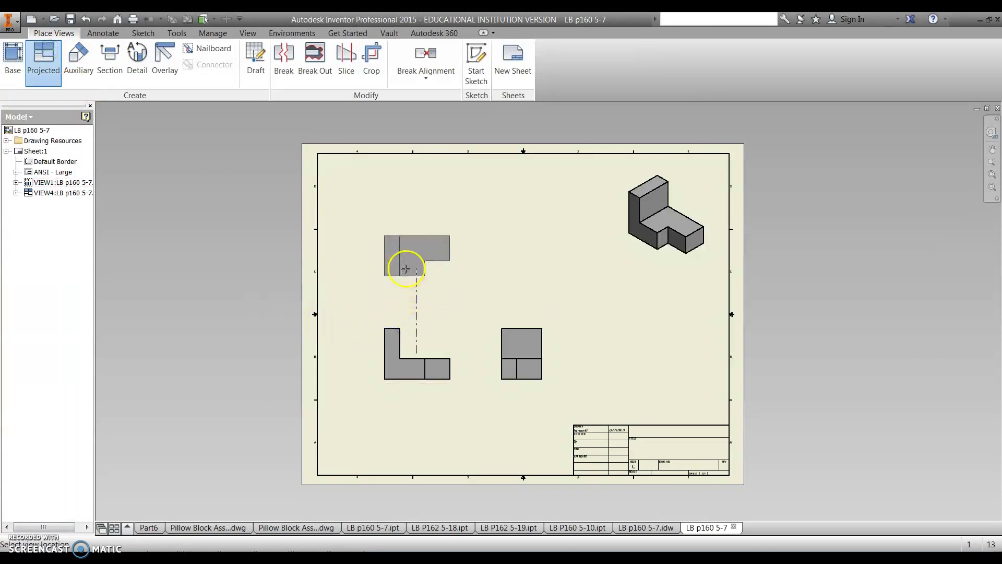
click(407, 266)
right_click(404, 286)
click(444, 291)
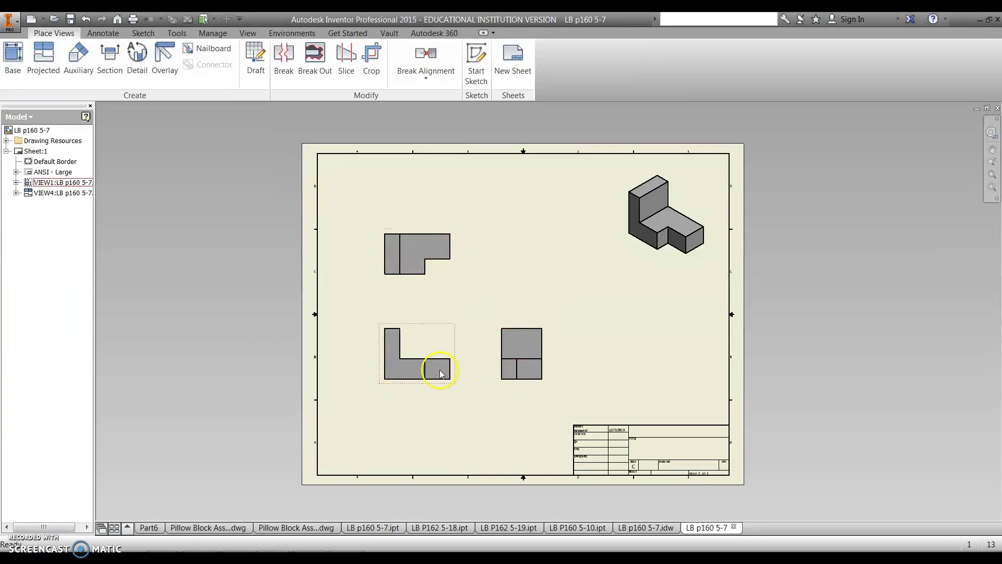
Set the front view to unshaded hidden-line style so orthographic views show plain lines.
right_click(438, 328)
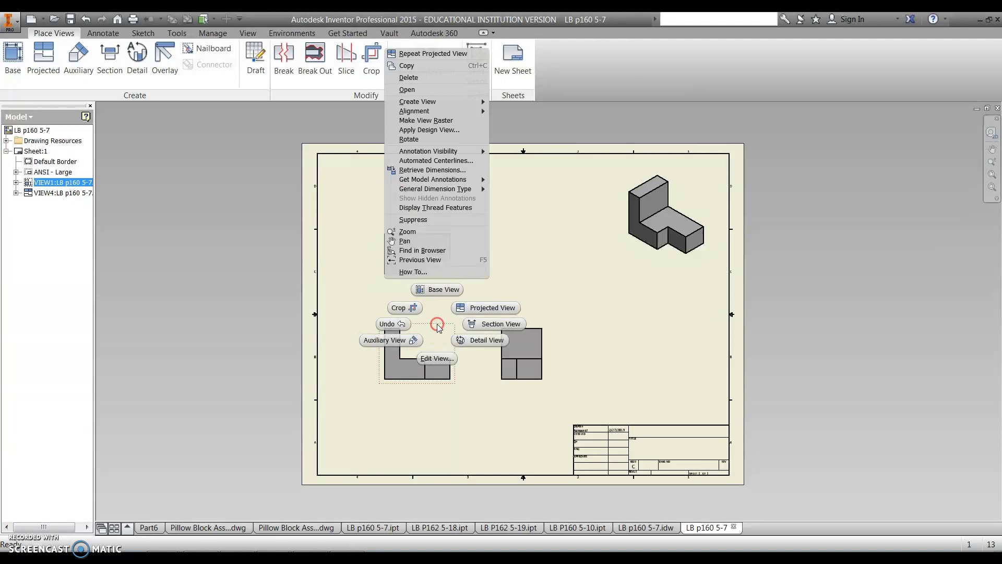
click(427, 362)
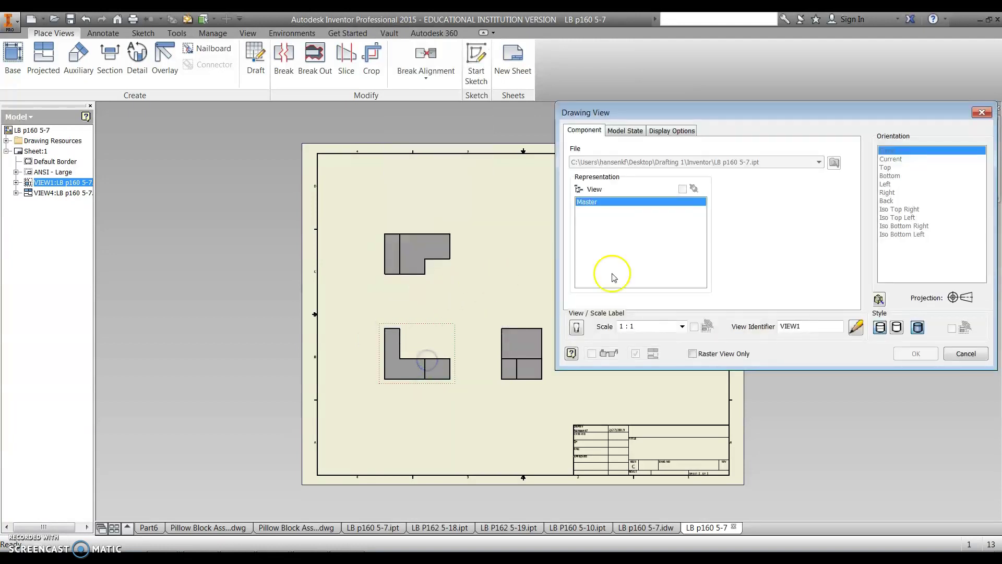
click(914, 354)
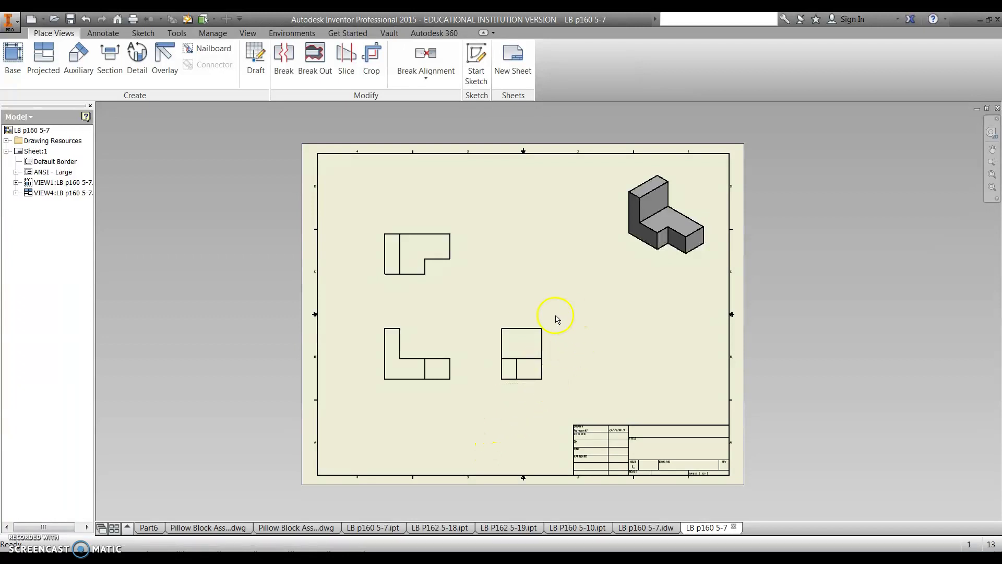
Reposition the front view and bring the right-side view closer to it.
scroll(514, 293, down, 2)
scroll(511, 296, up, 2)
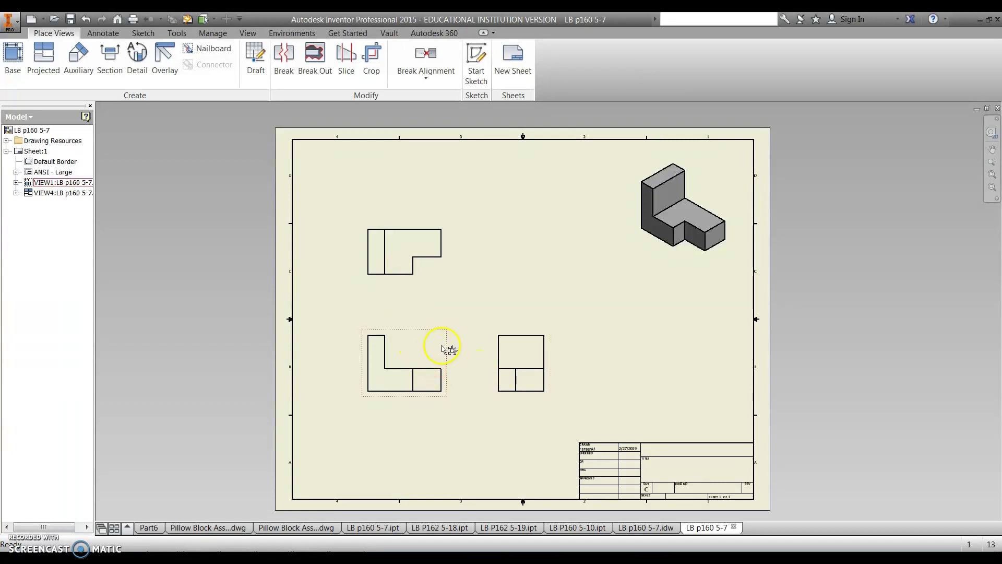
mouse_move(447, 347)
mouse_down()
mouse_move(458, 343)
mouse_move(436, 338)
mouse_move(449, 311)
mouse_move(456, 331)
mouse_move(441, 353)
mouse_move(434, 399)
mouse_move(436, 345)
mouse_move(398, 331)
mouse_move(465, 335)
mouse_move(434, 336)
mouse_move(443, 349)
mouse_move(561, 316)
mouse_up()
drag(474, 266, 480, 237)
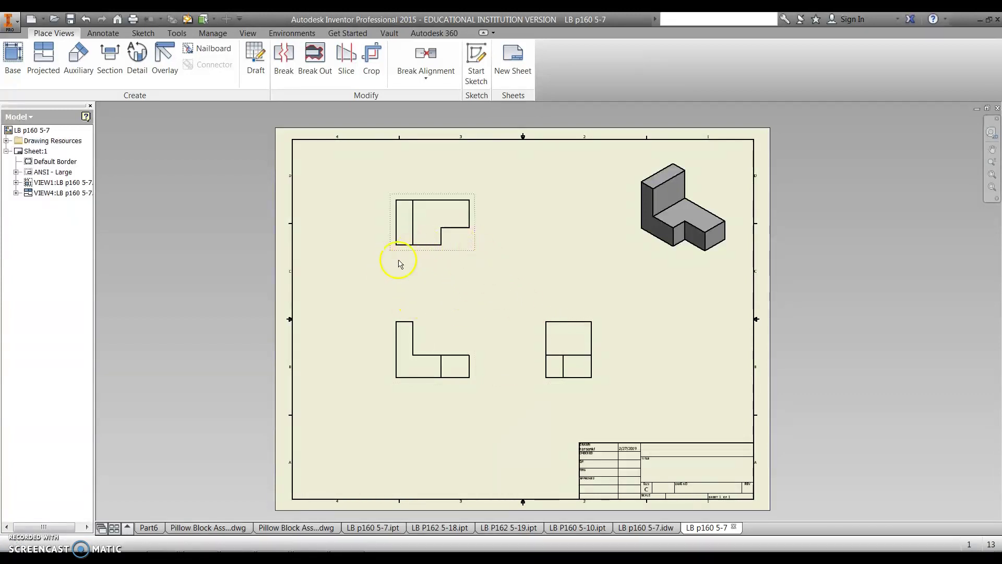
click(545, 316)
drag(546, 315, 521, 315)
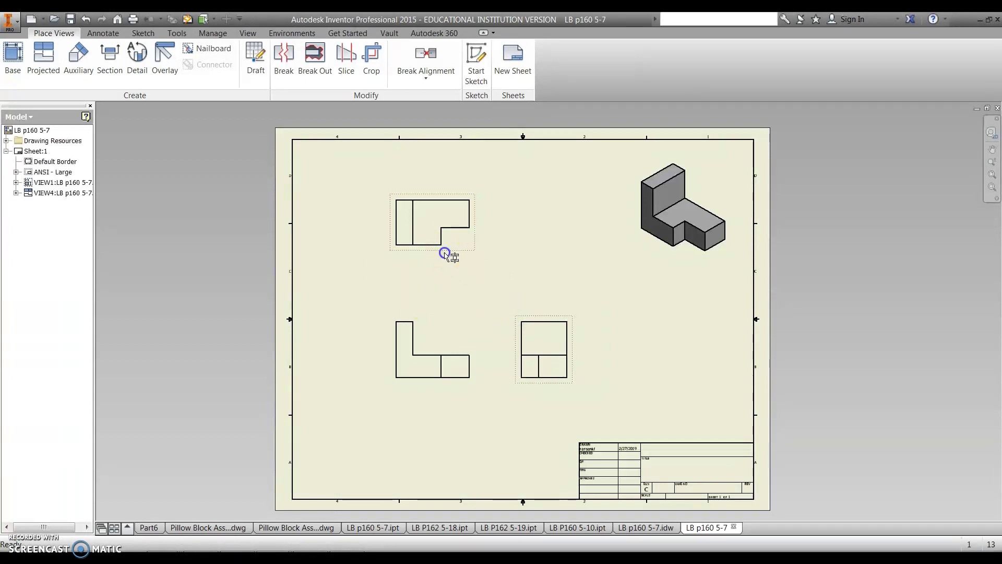
Fine-tune top and right-side view spacing, then switch to the LB P160 5-10 ring part.
drag(445, 253, 445, 280)
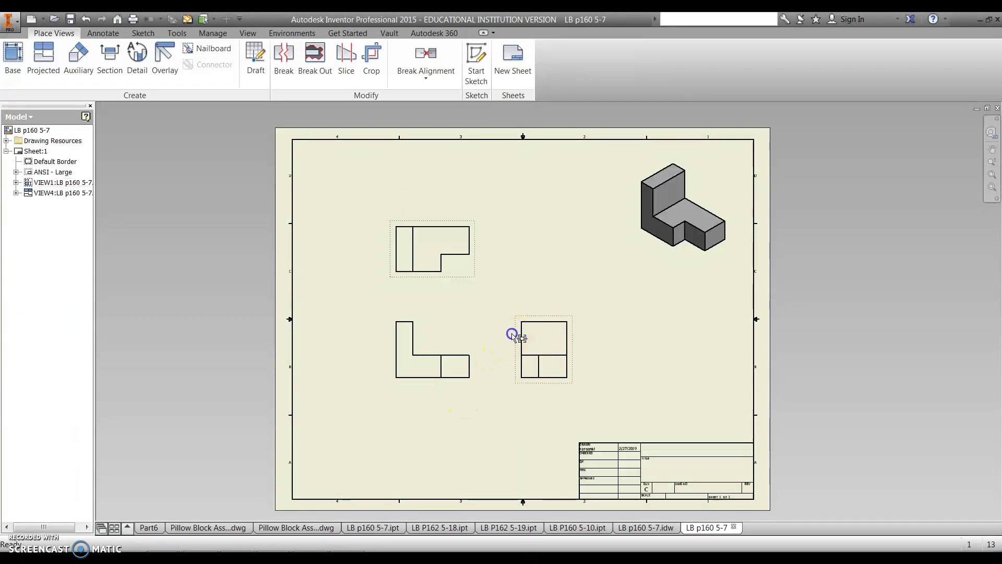
drag(513, 336, 480, 336)
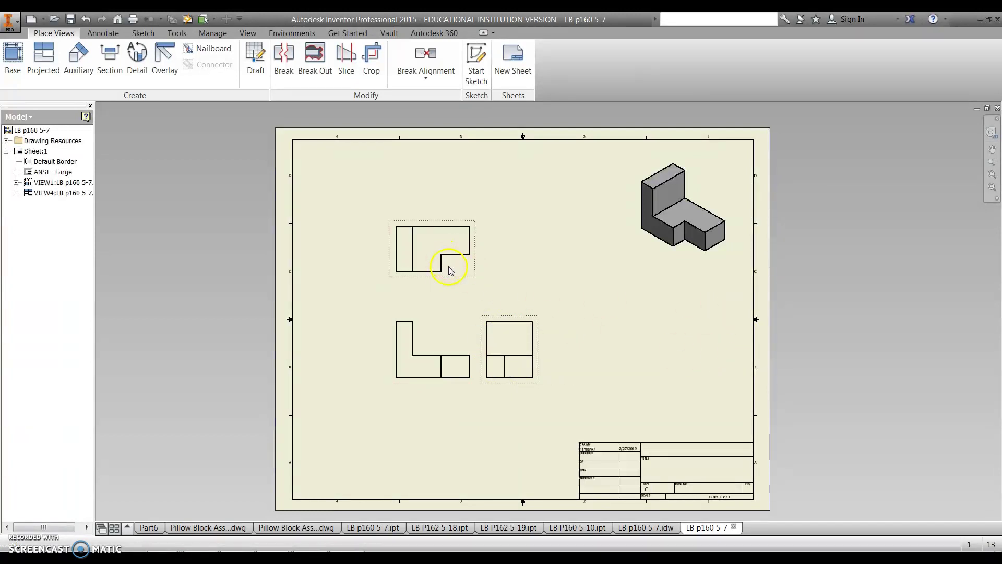
drag(513, 319, 565, 315)
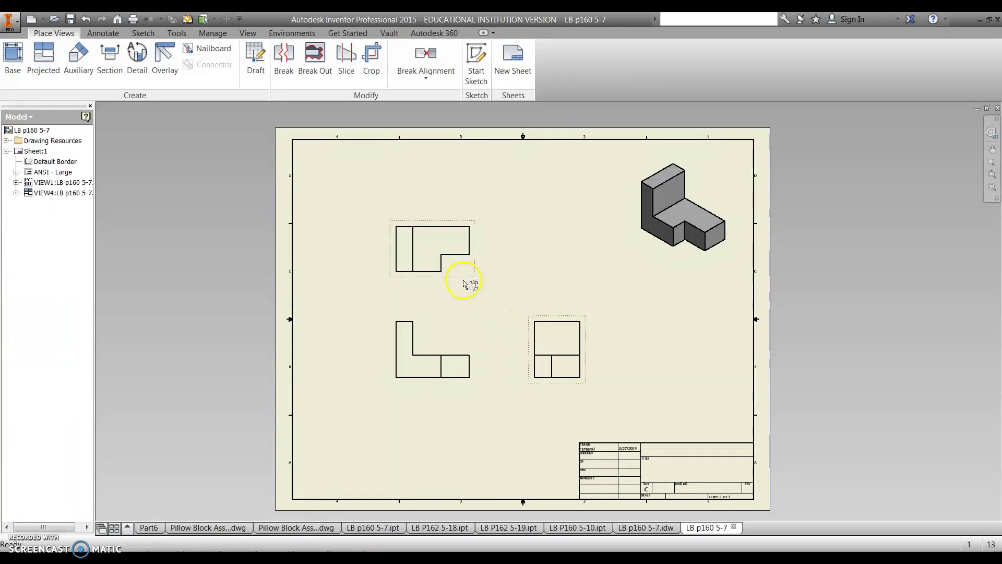
drag(466, 277, 466, 269)
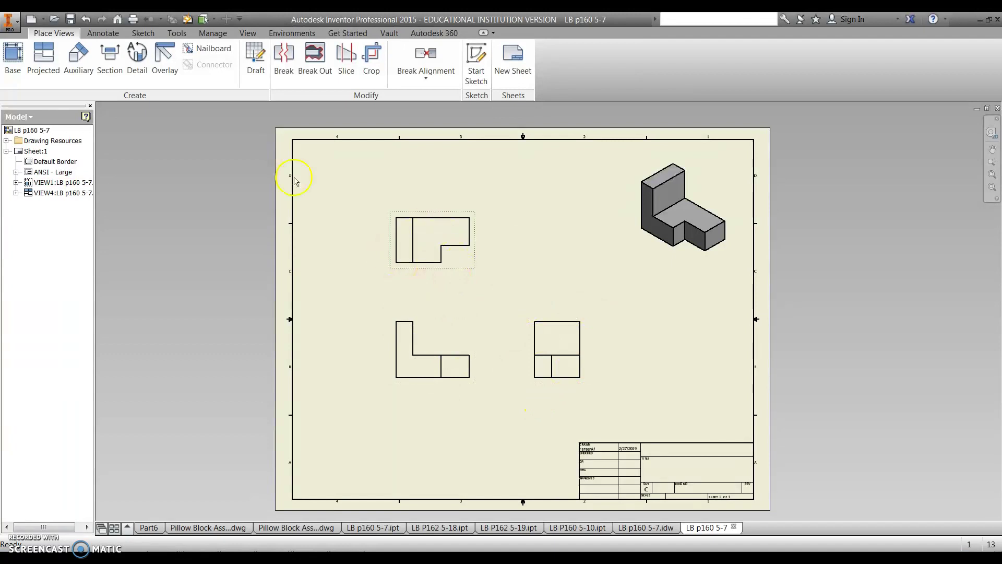
click(588, 528)
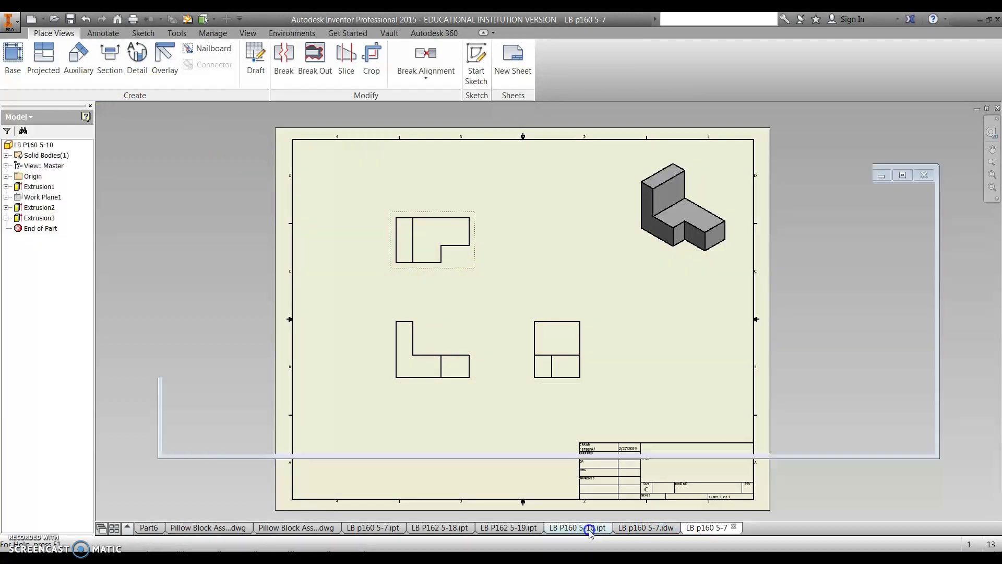
Start another new drawing from the ANSI (in).idw template.
click(12, 23)
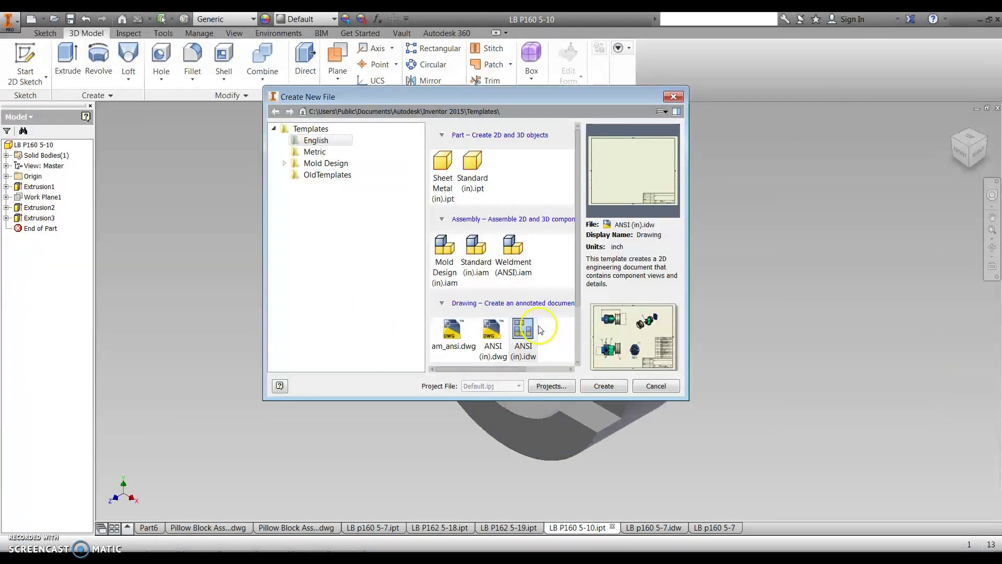
double_click(523, 333)
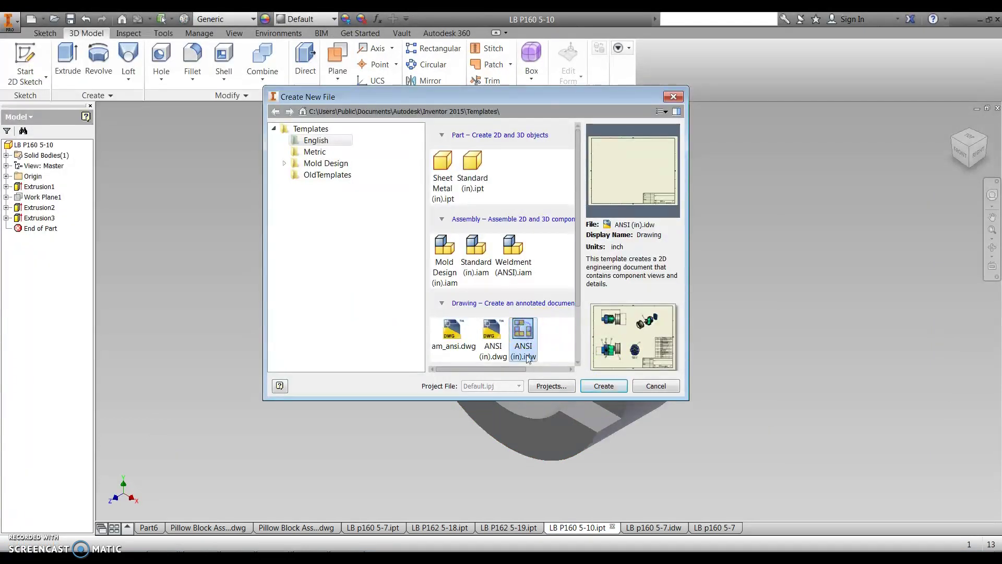
click(601, 387)
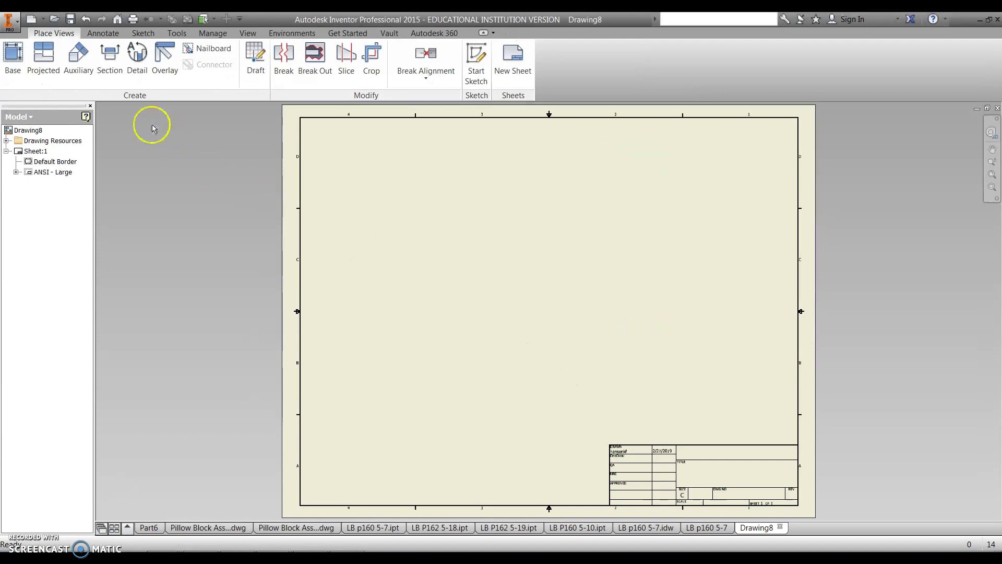
Set up a ring base view, settling on Front orientation at 1:1 scale after trying alternatives.
click(13, 58)
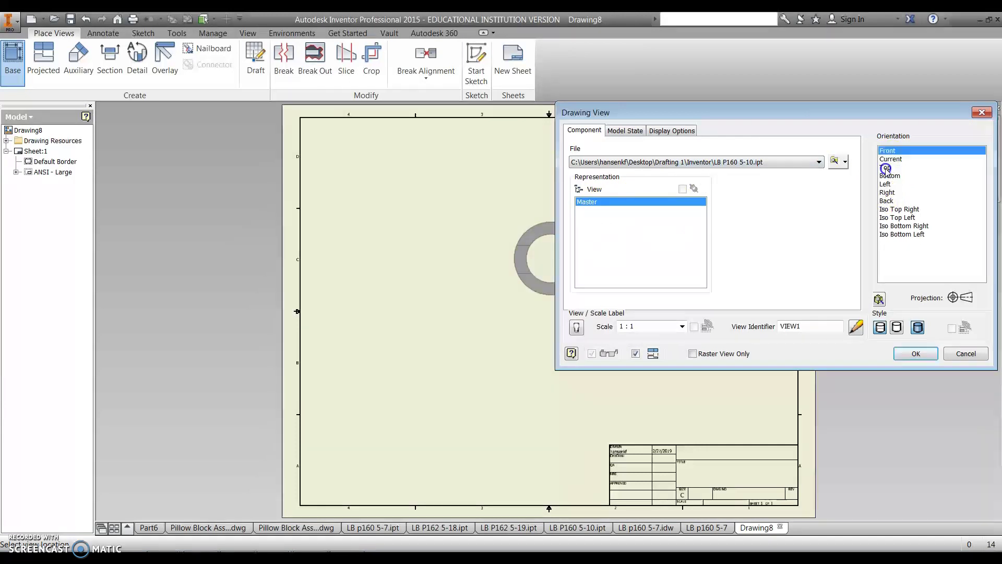
click(885, 167)
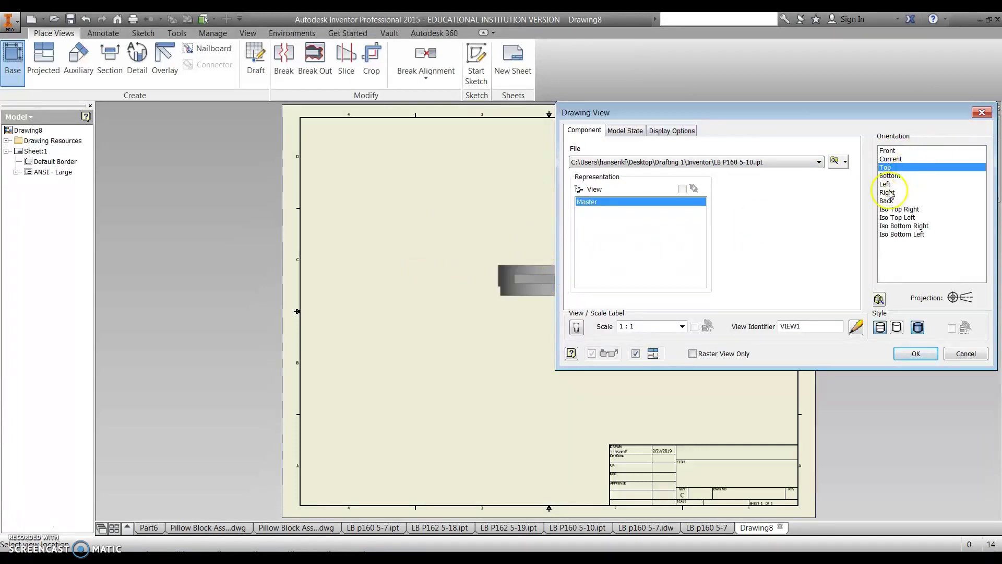
click(879, 176)
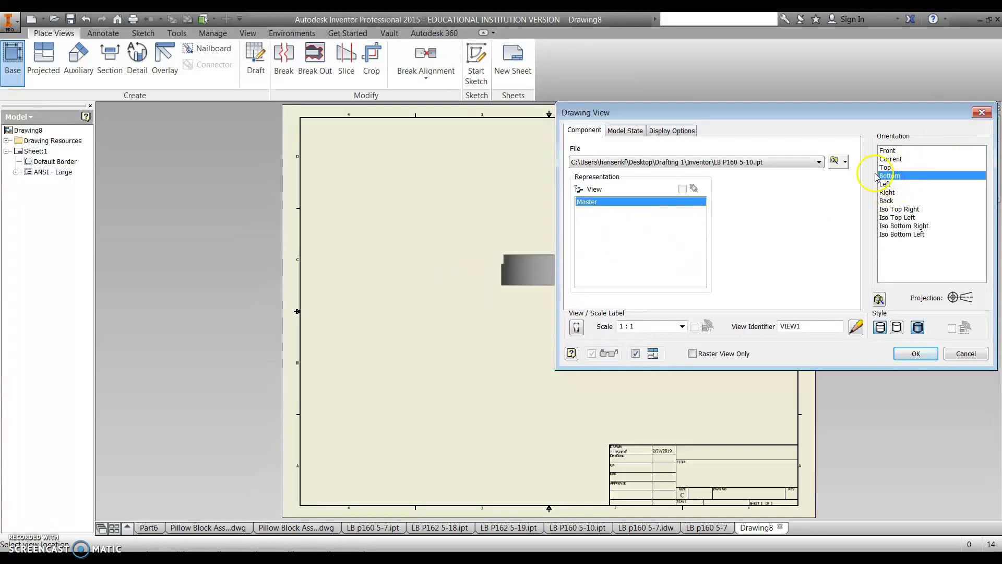
click(884, 184)
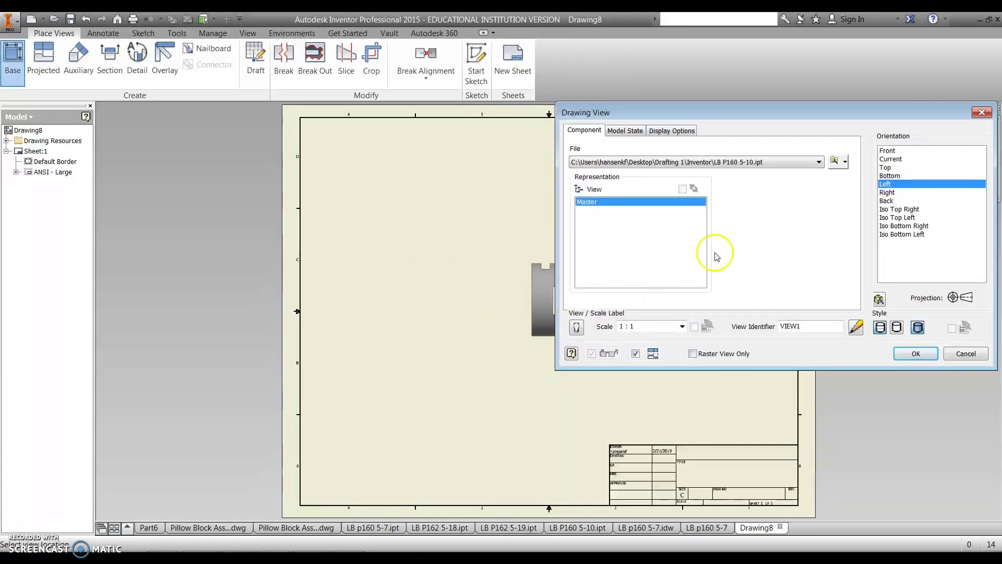
click(886, 192)
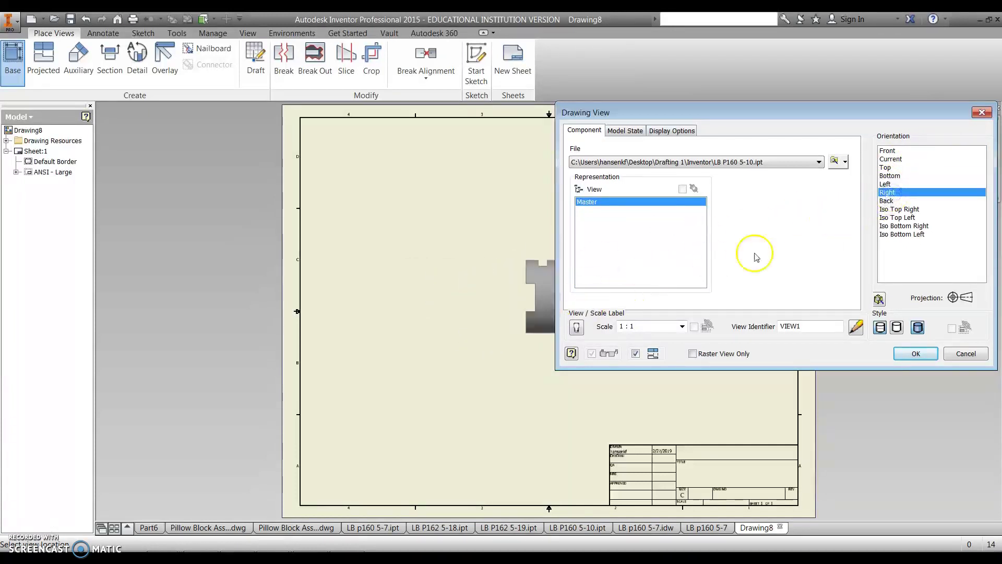
click(886, 201)
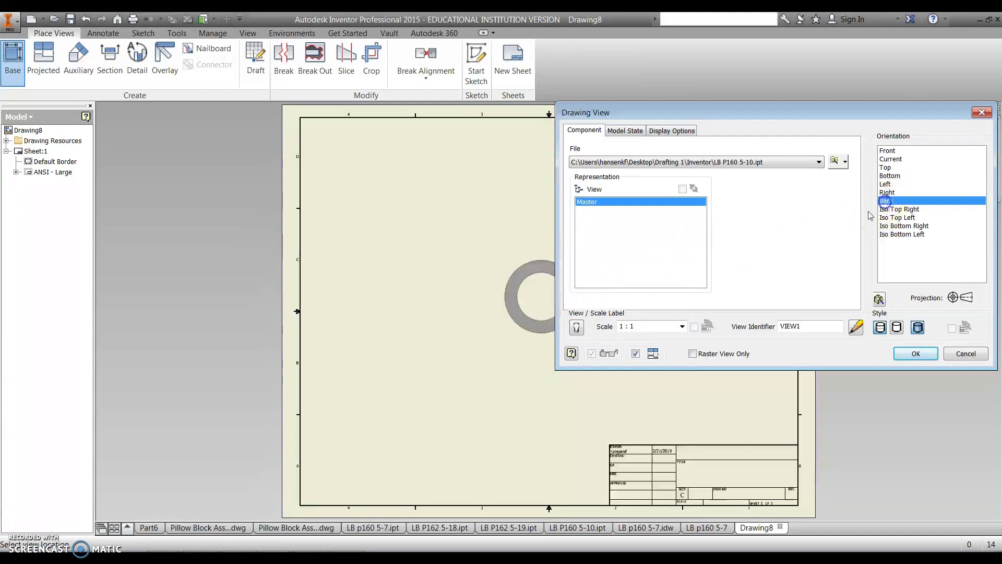
click(887, 150)
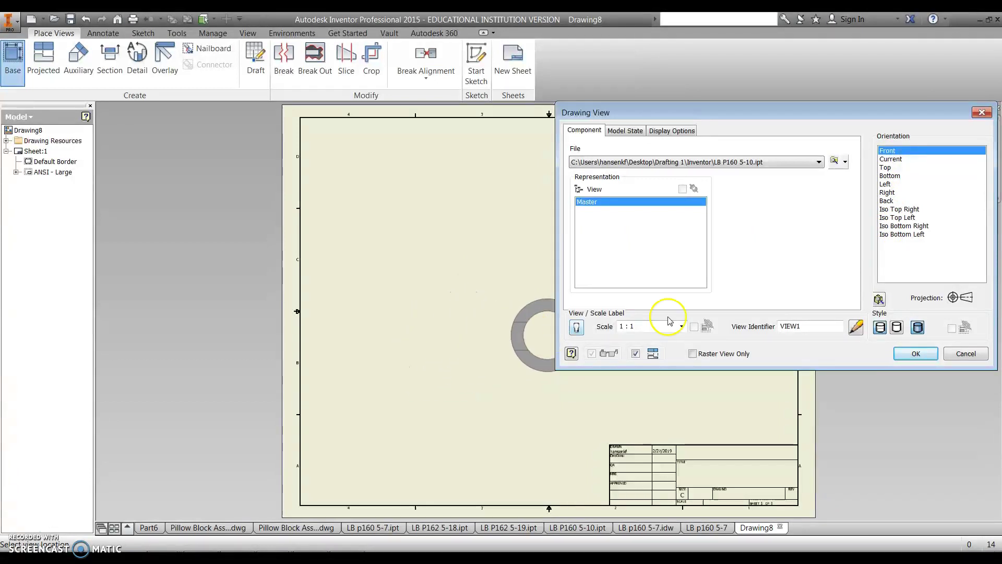
click(682, 327)
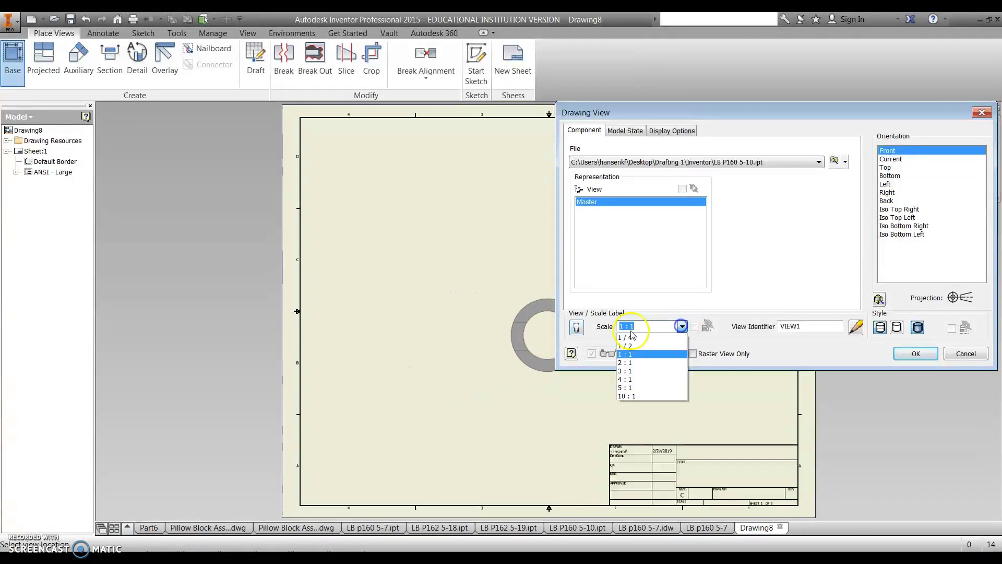
click(629, 369)
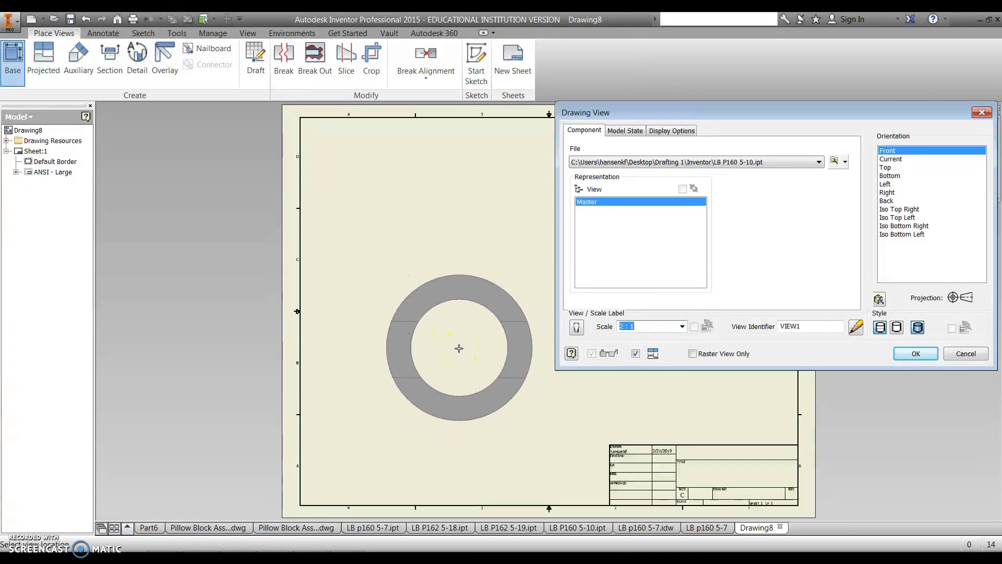
click(682, 327)
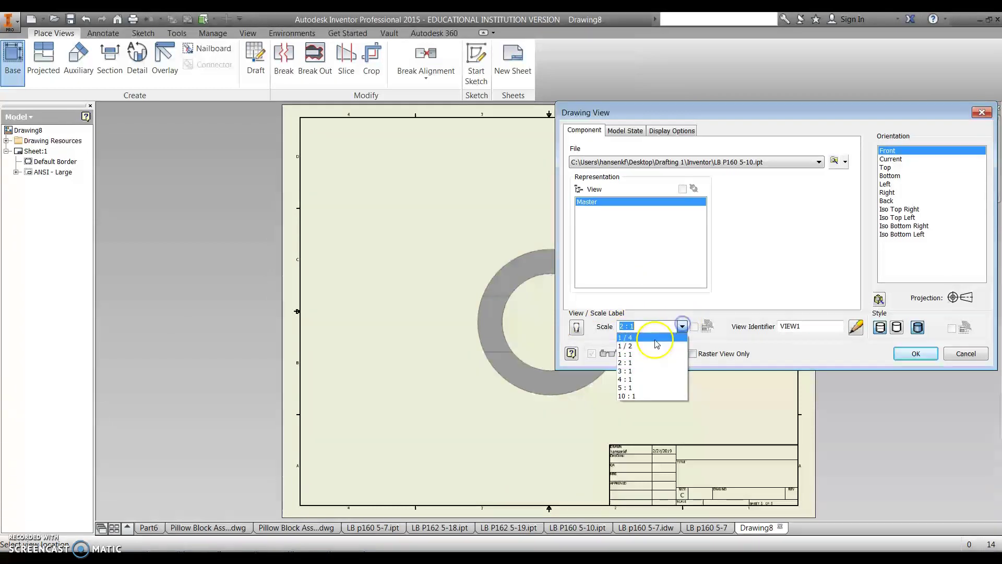
click(652, 354)
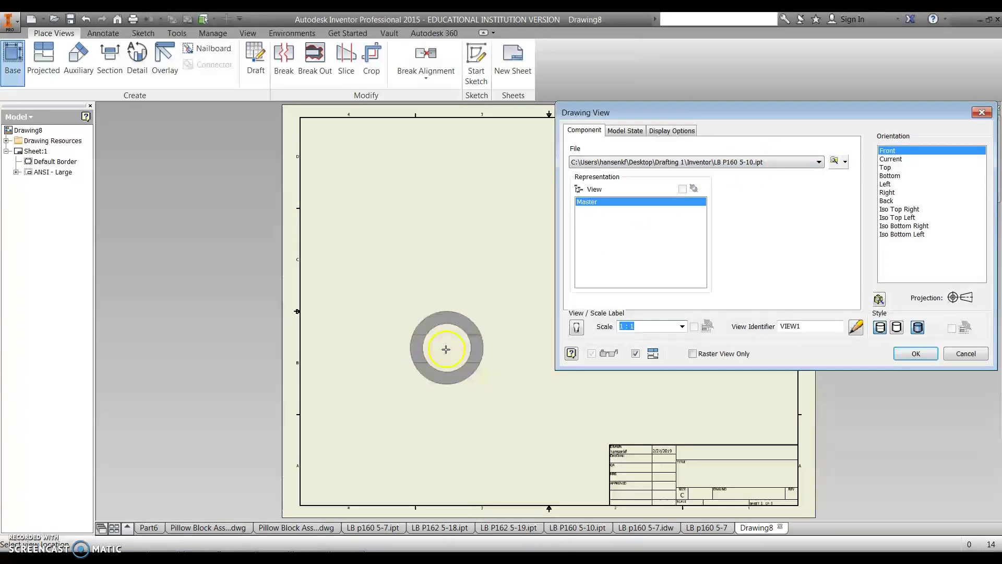
Place the ring's front view with side, top and isometric projections.
click(439, 350)
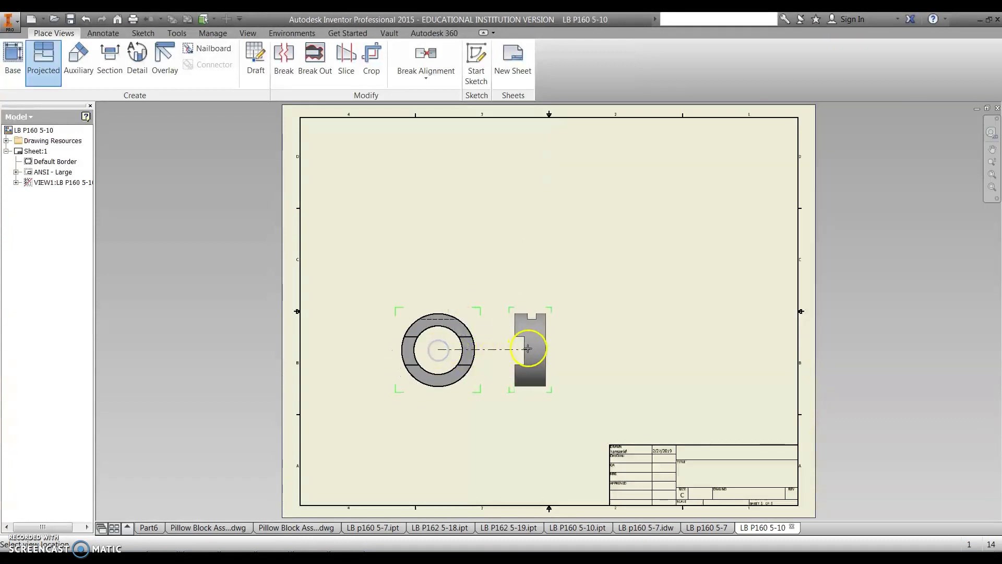
click(551, 349)
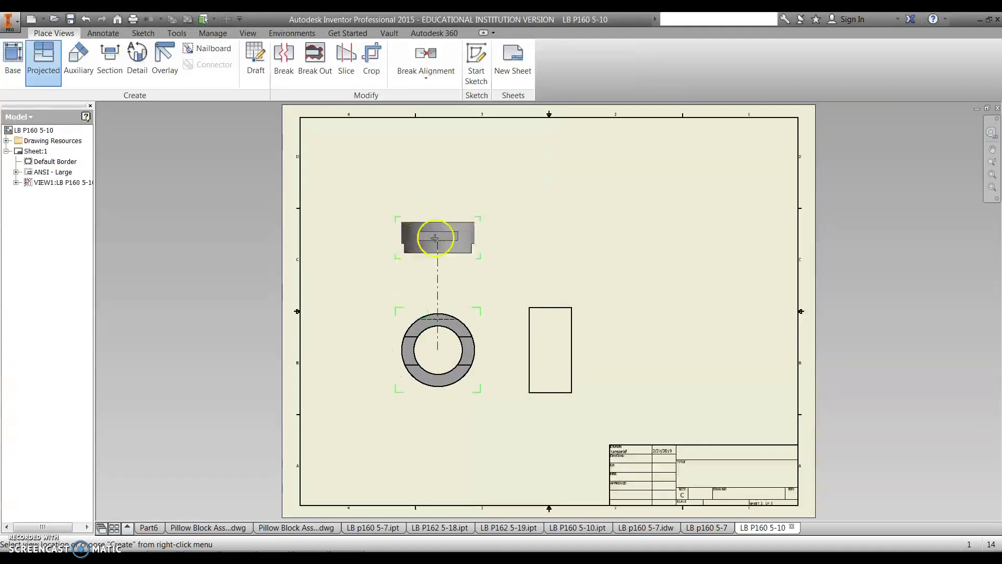
click(437, 235)
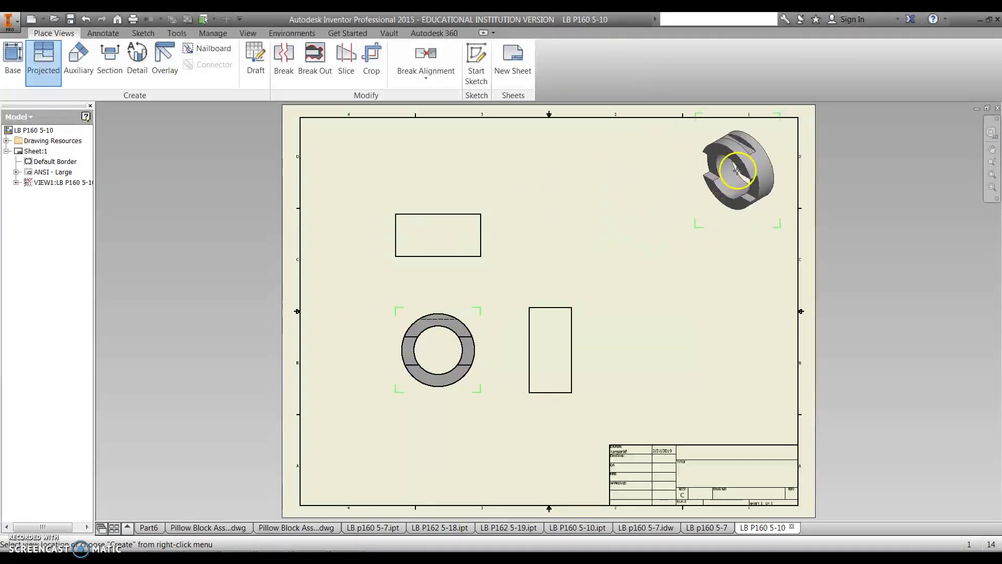
click(736, 170)
right_click(588, 215)
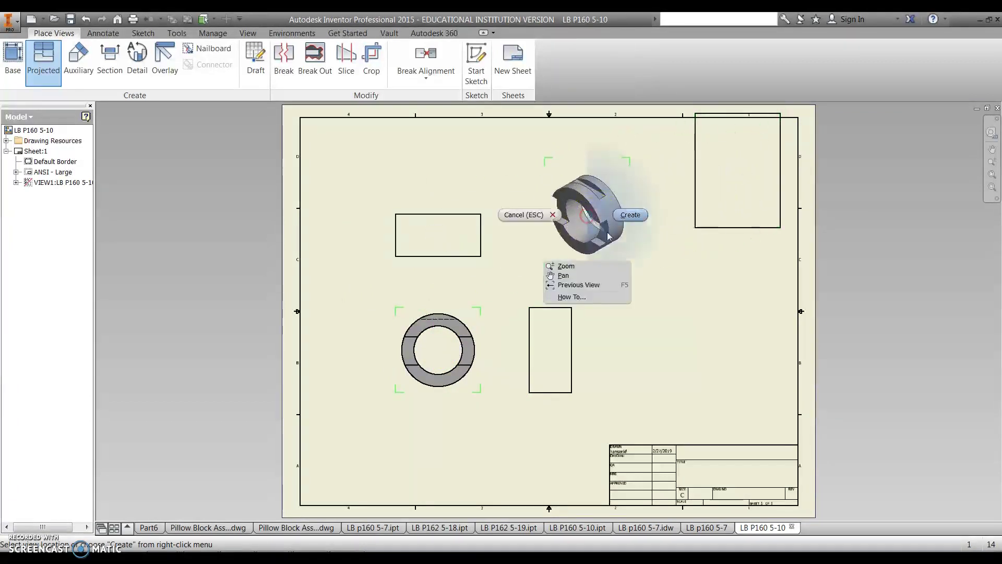
click(631, 214)
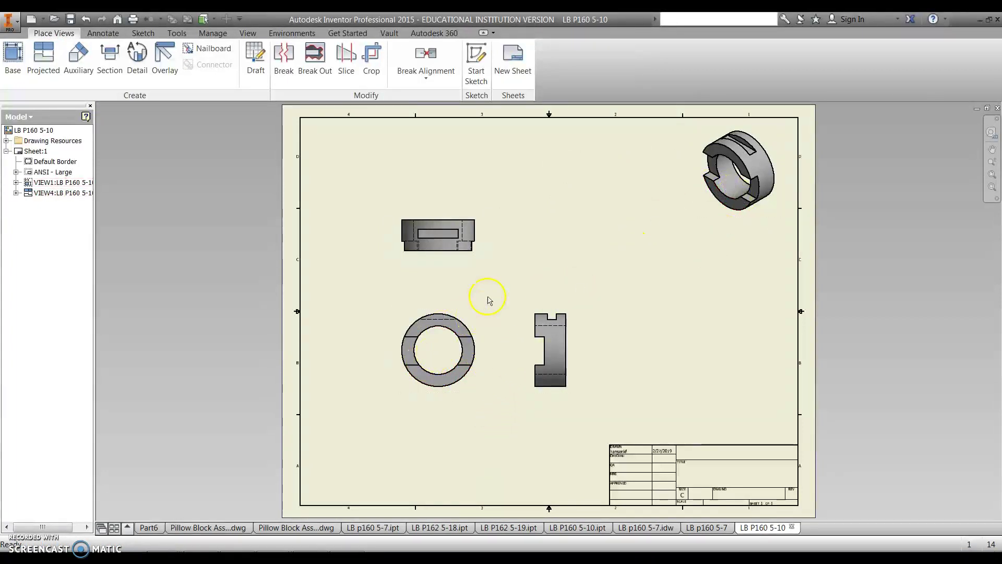
Set the front view to hidden-line unshaded style so the orthographic views redraw as lines.
right_click(470, 306)
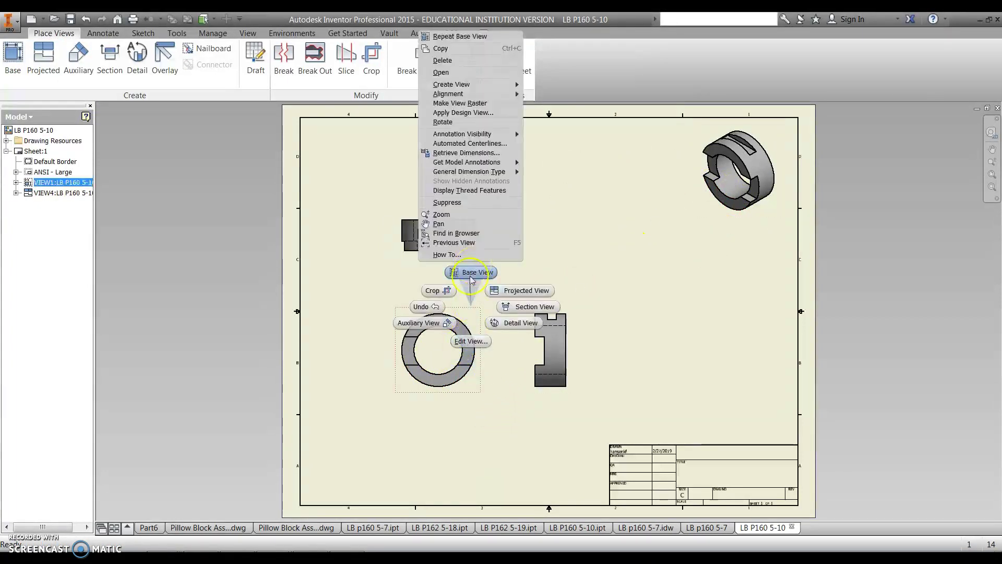
click(469, 341)
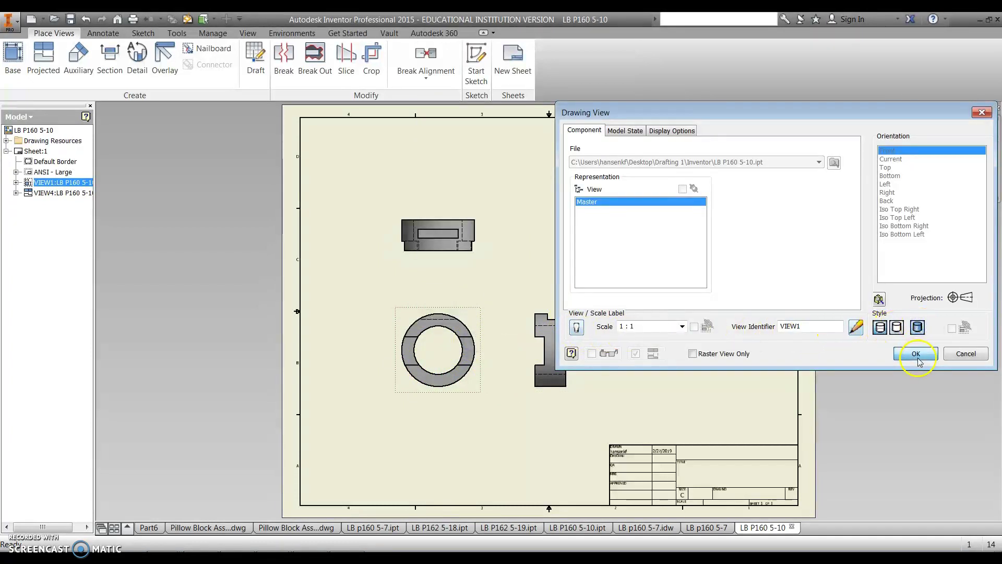
click(916, 354)
scroll(420, 373, up, 2)
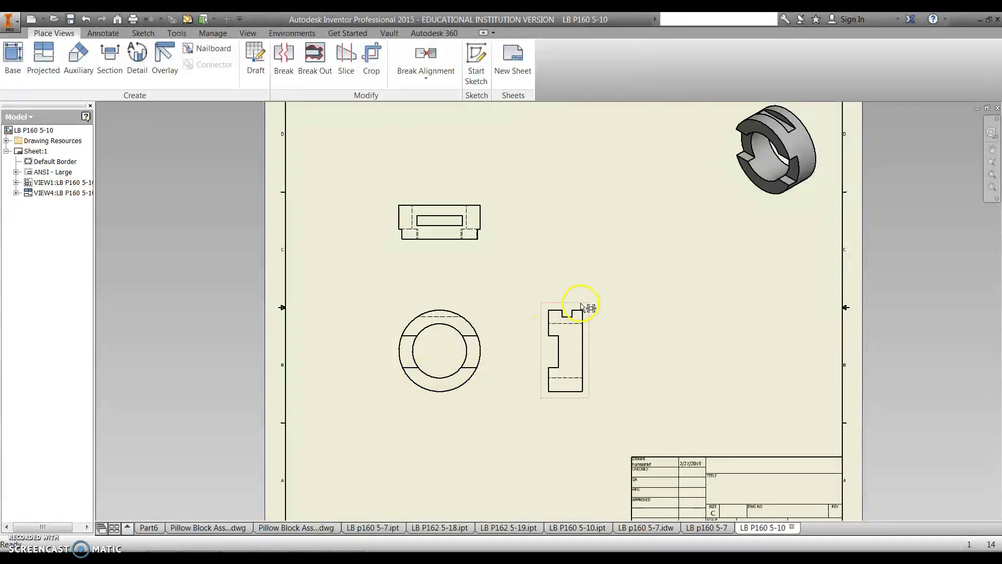
Change the ring's front base view scale to 2:1.
drag(581, 306, 593, 303)
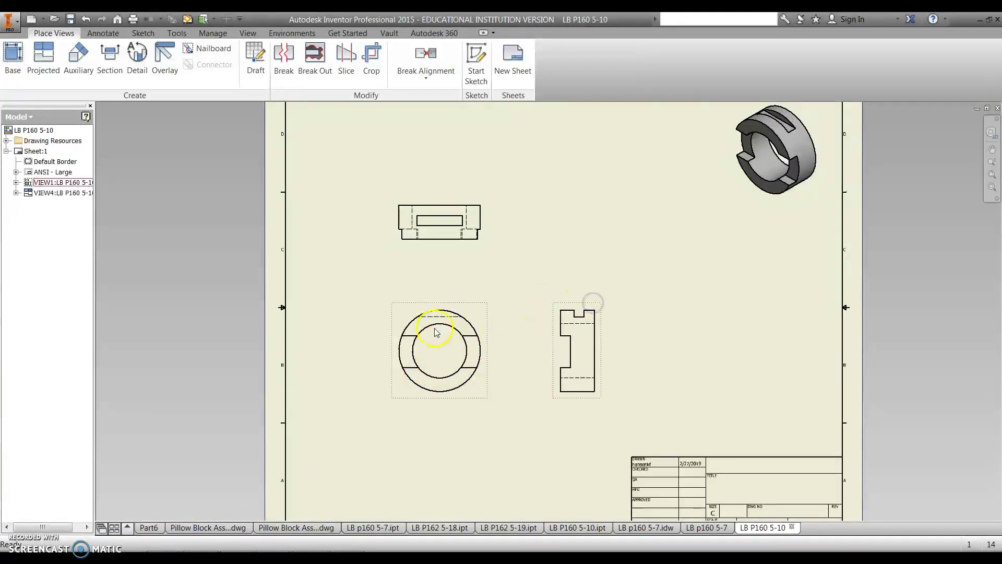
right_click(447, 307)
click(448, 329)
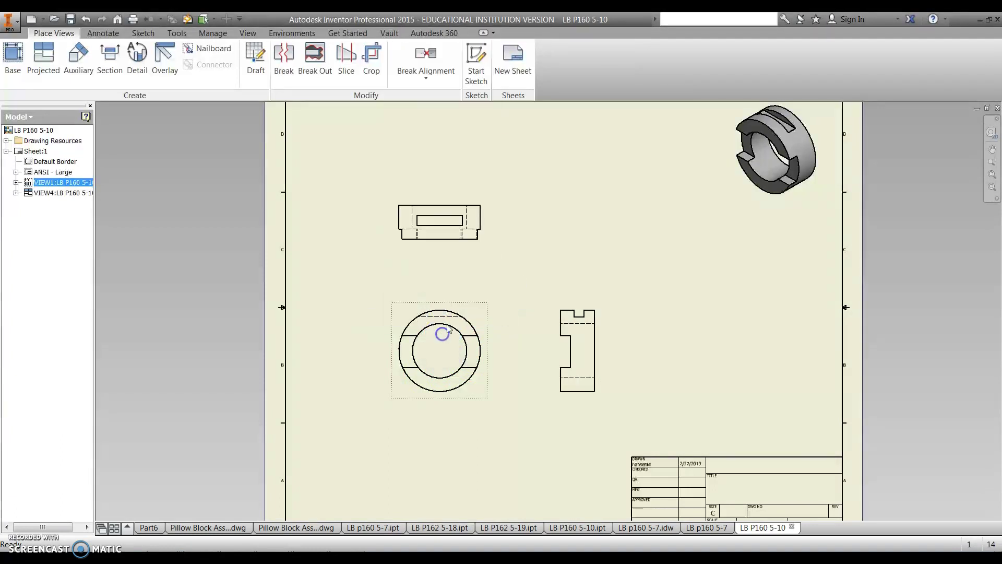
click(677, 326)
click(623, 362)
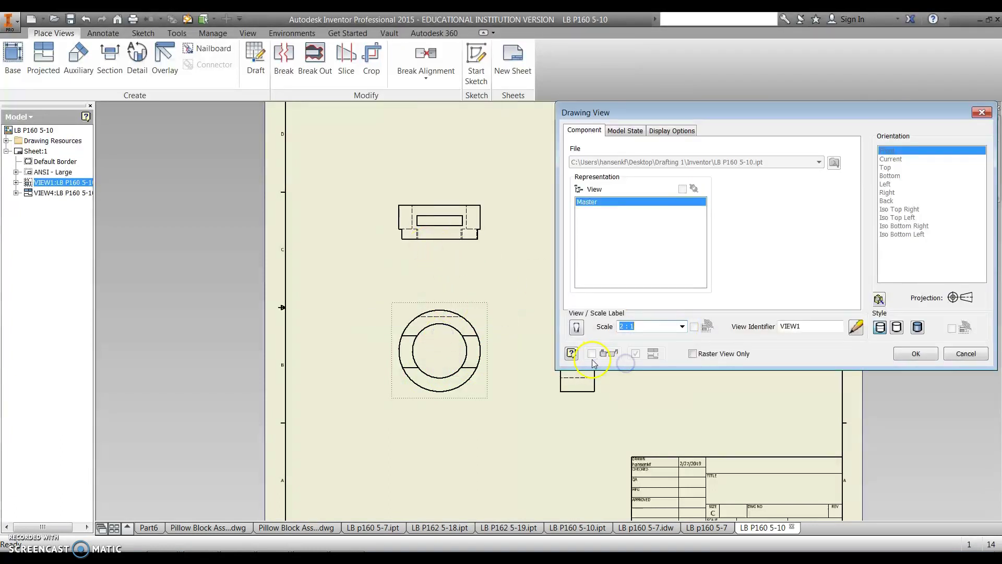
click(913, 354)
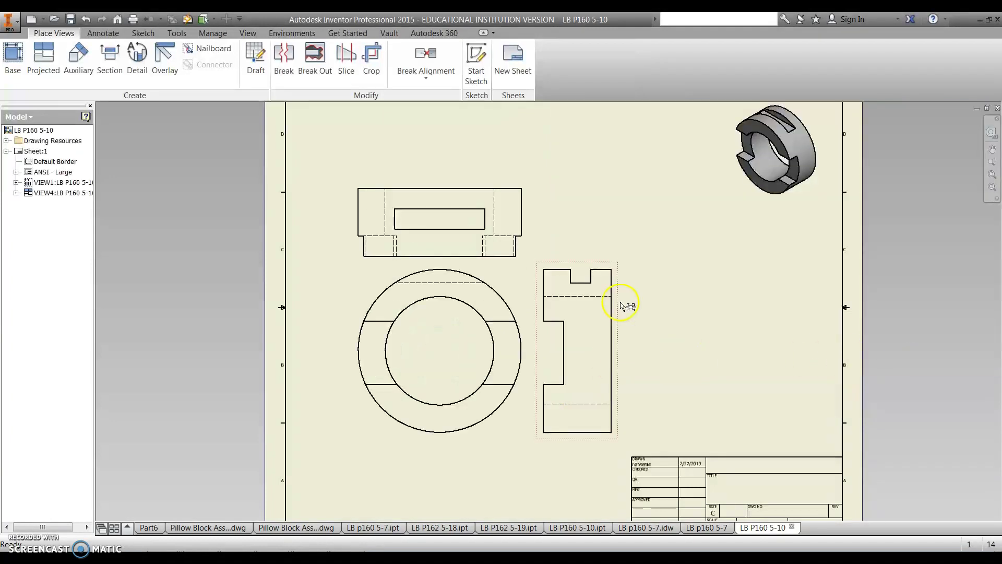
Spread the side view right and the top view upward to space the views evenly.
click(618, 262)
drag(618, 262, 673, 262)
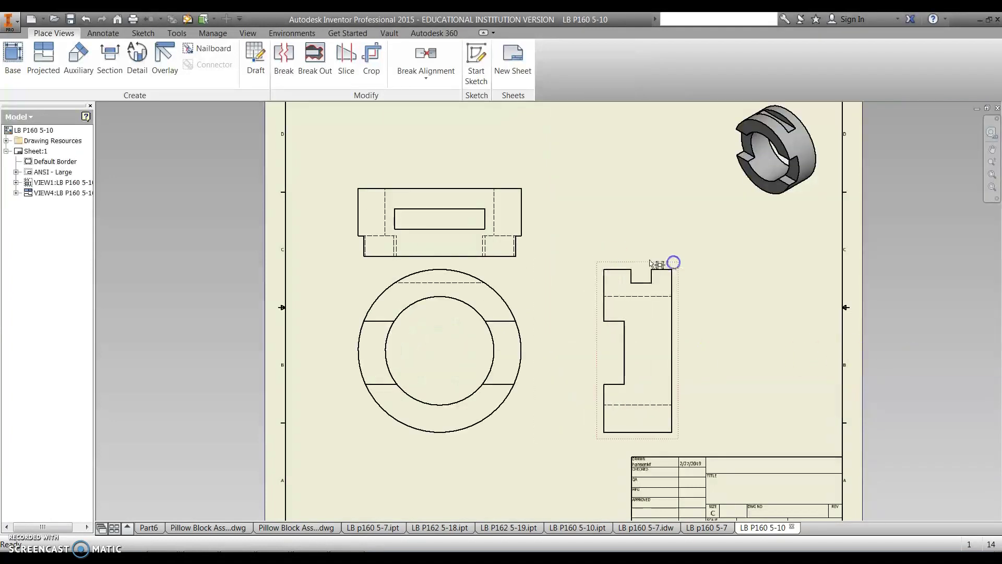
drag(530, 256, 532, 204)
drag(511, 261, 531, 260)
drag(638, 265, 663, 260)
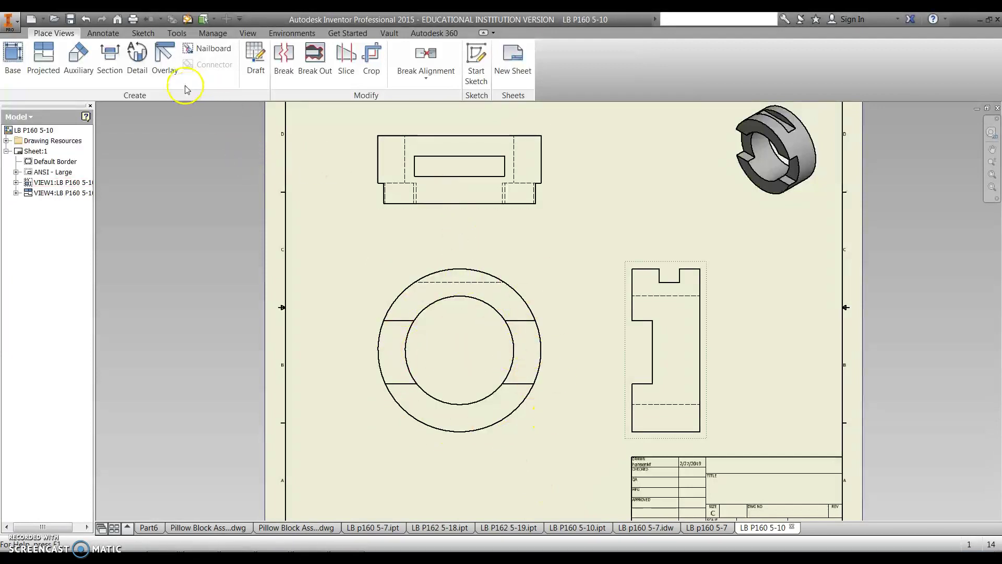
Place a center mark on the ring's circular front view using its four arcs.
click(99, 33)
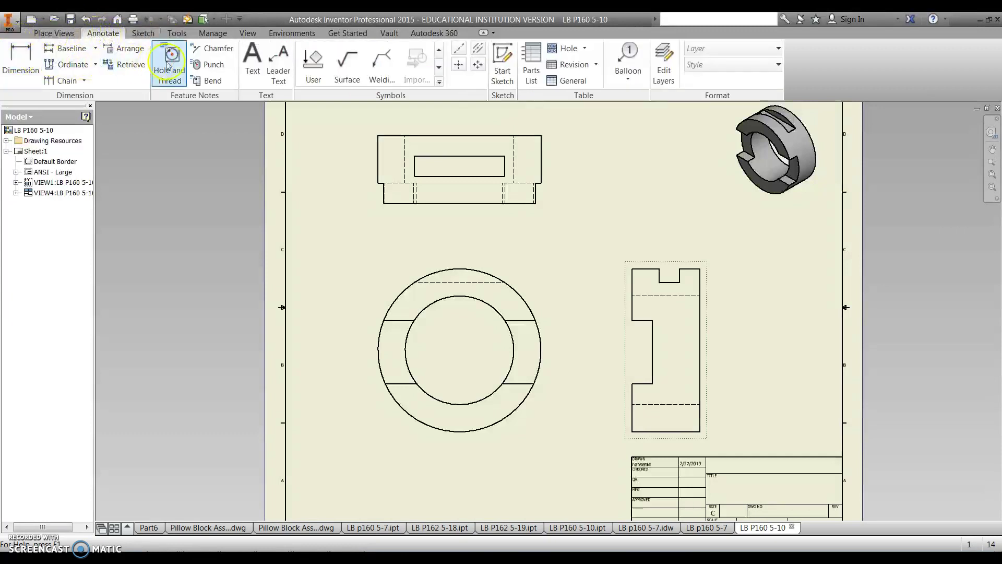
click(460, 65)
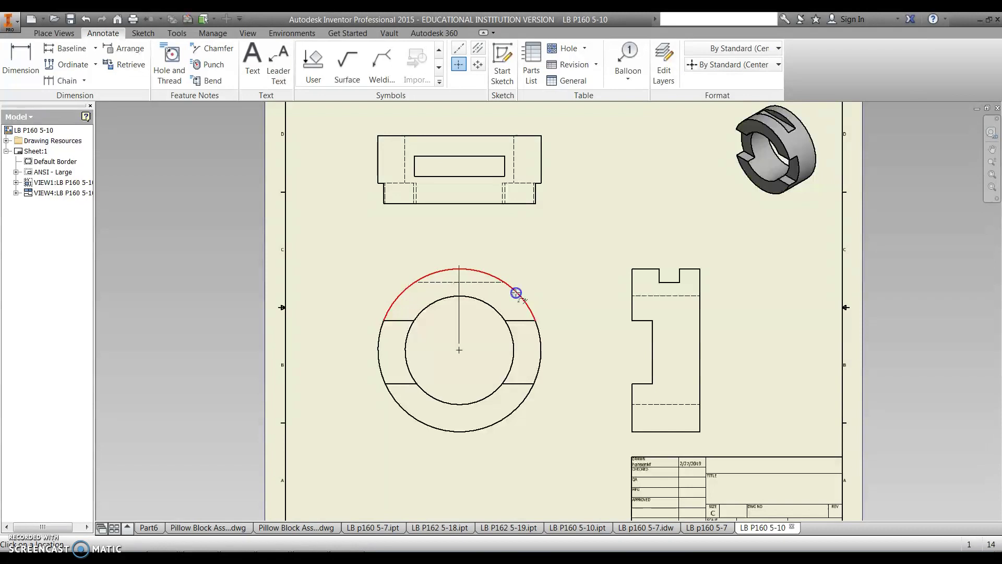
click(515, 293)
click(541, 353)
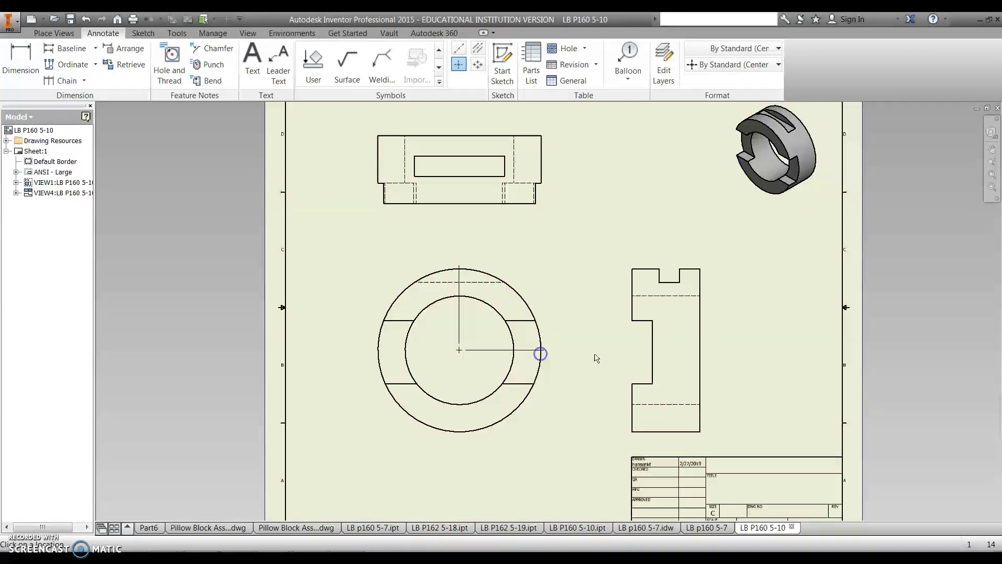
click(507, 416)
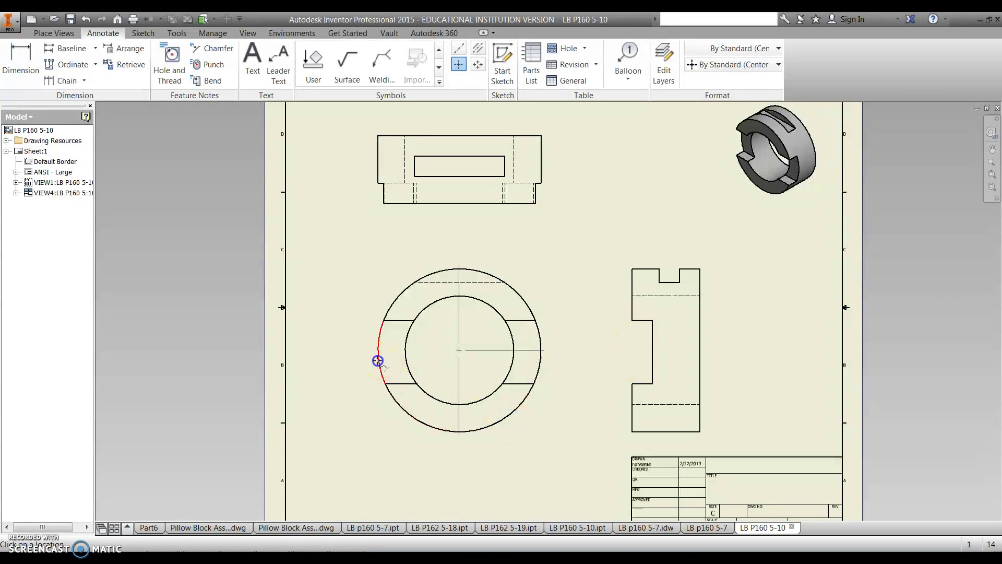
click(378, 360)
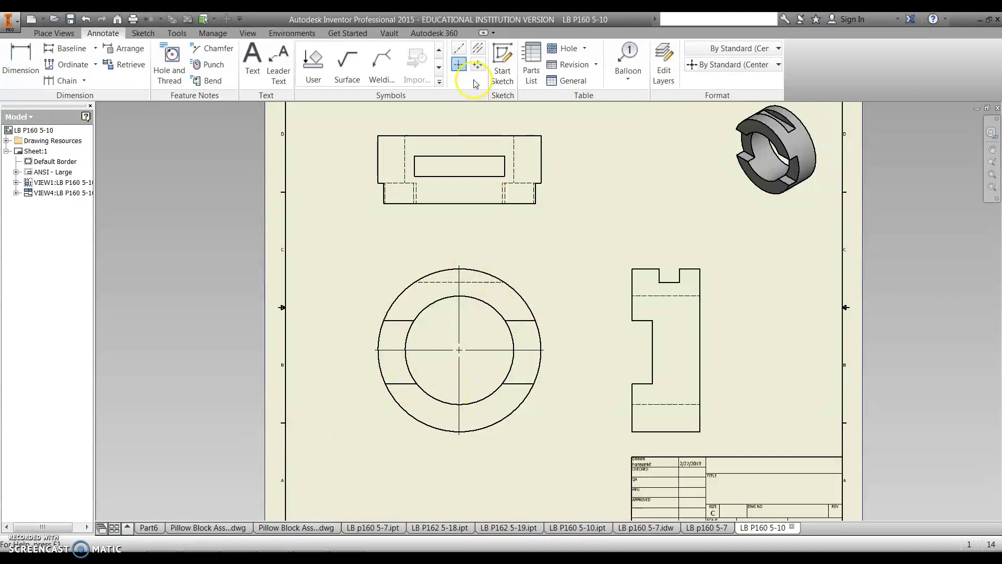
Add a bisector centerline between the side view's hidden lines, then undo it.
click(478, 48)
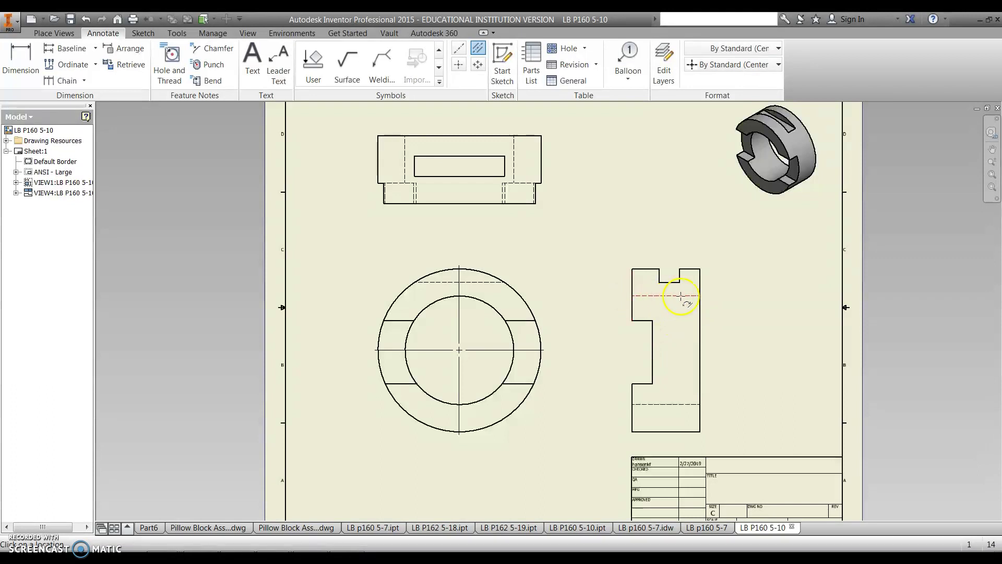
click(648, 296)
click(659, 296)
click(669, 405)
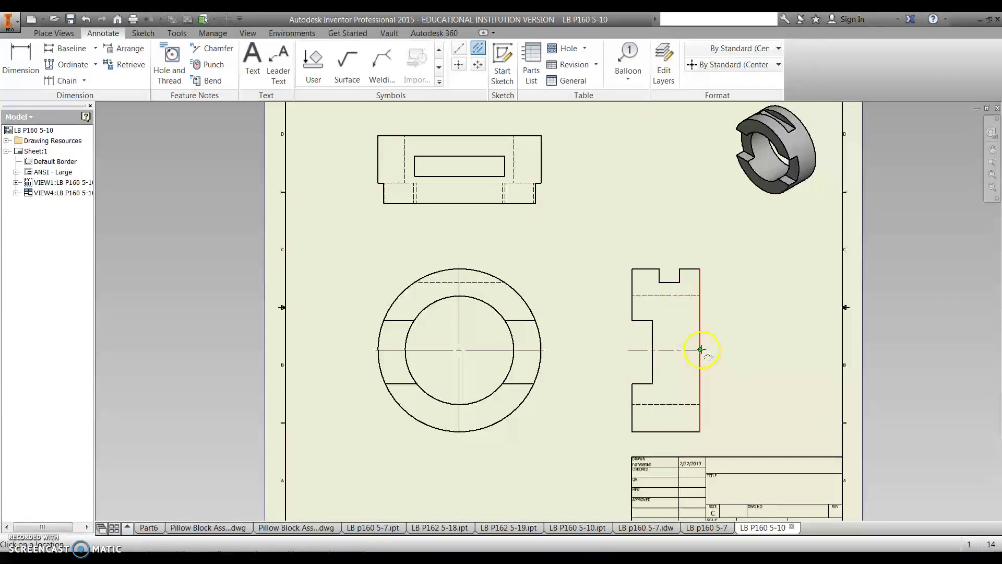
key(Escape)
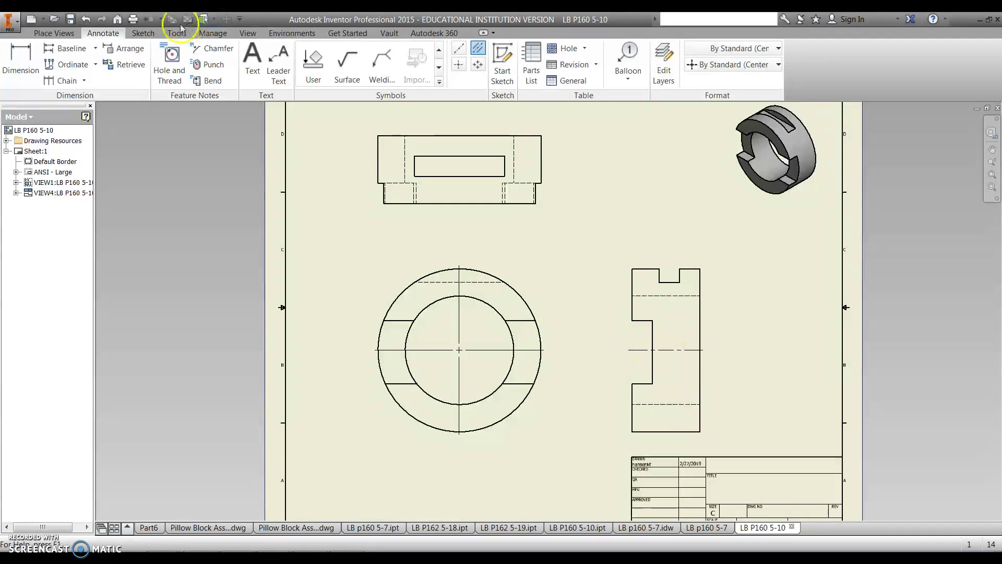
click(86, 21)
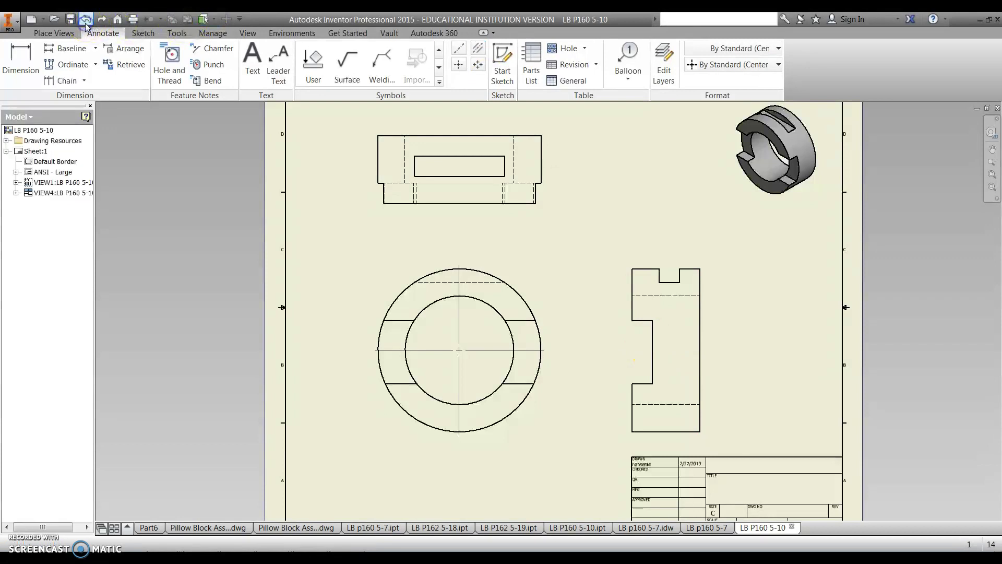
Recreate the side-view centerline and drag both its ends past the view's edges.
click(475, 50)
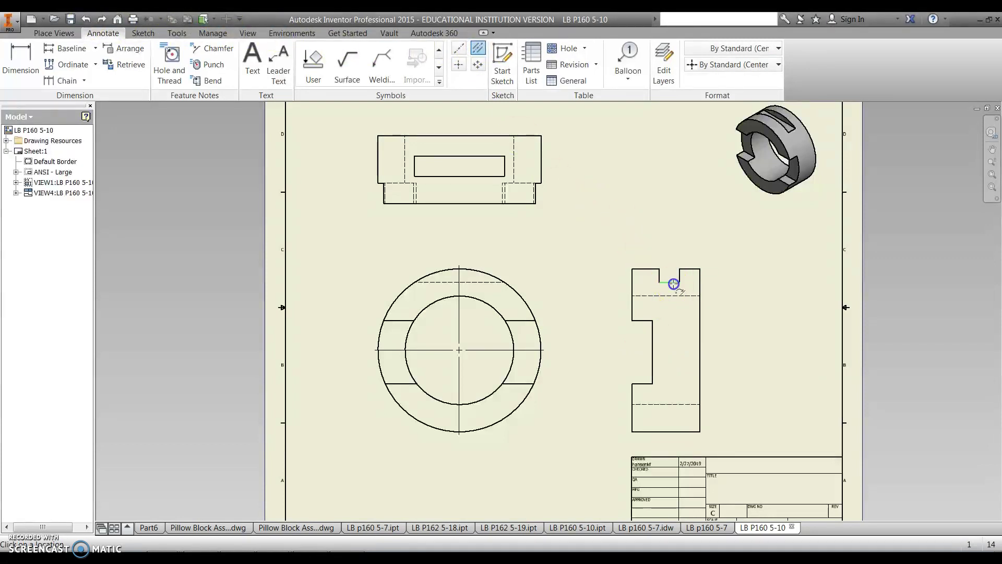
click(673, 395)
click(672, 404)
click(681, 345)
key(Escape)
click(681, 345)
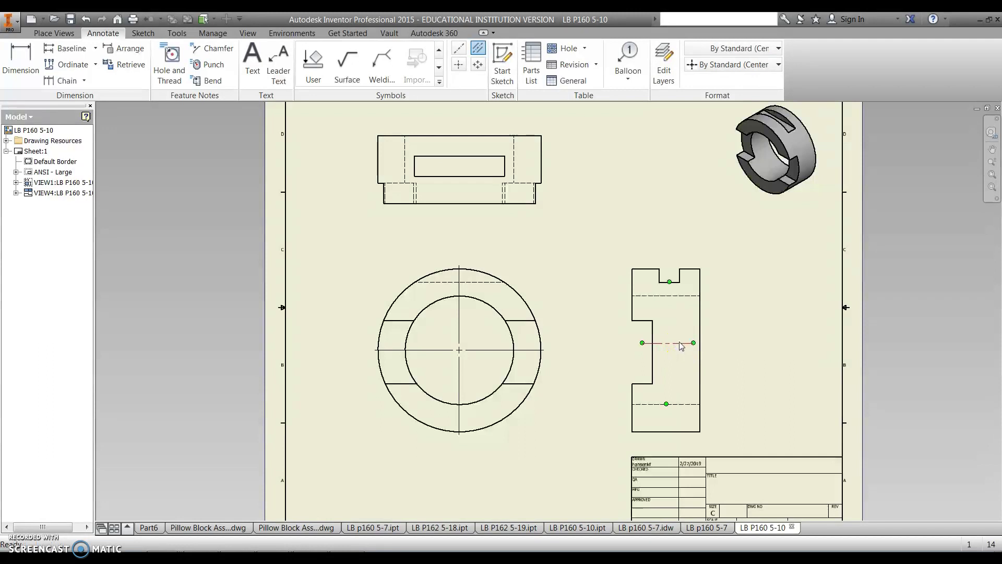
click(693, 343)
drag(694, 343, 713, 343)
click(637, 347)
click(642, 342)
drag(622, 343, 619, 343)
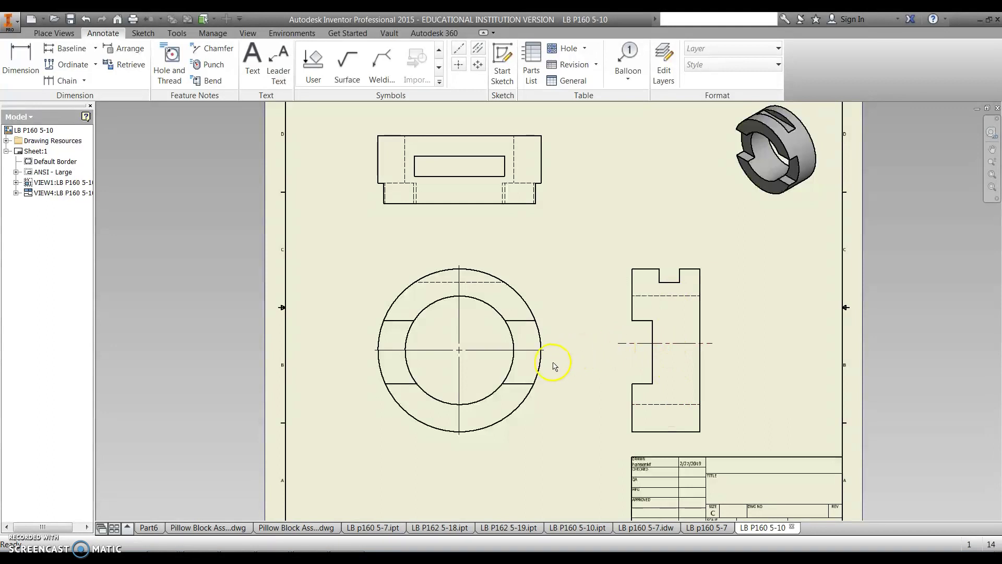
Undo the length edits and rebuild the centerline between the upper and lower hidden lines.
click(86, 20)
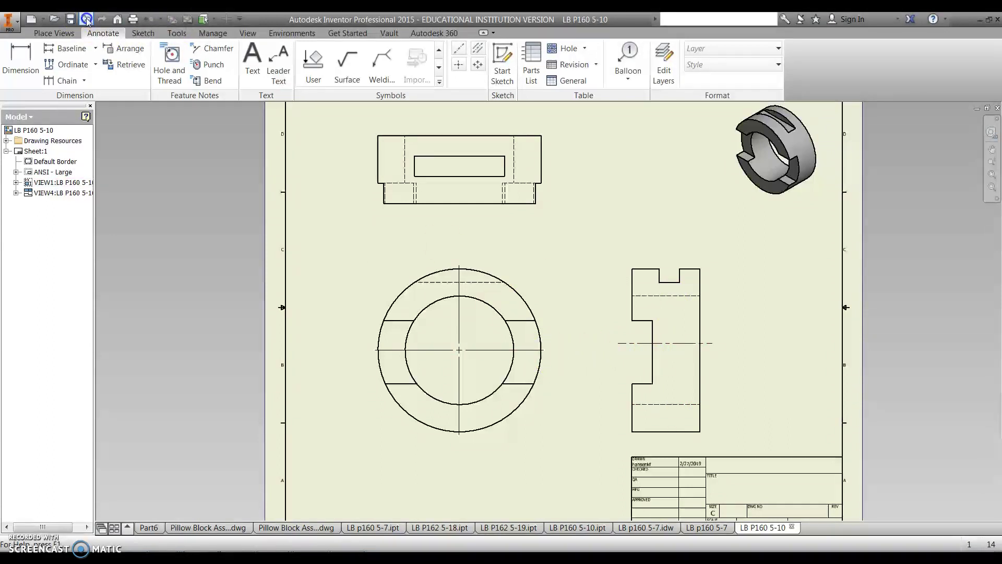
click(87, 20)
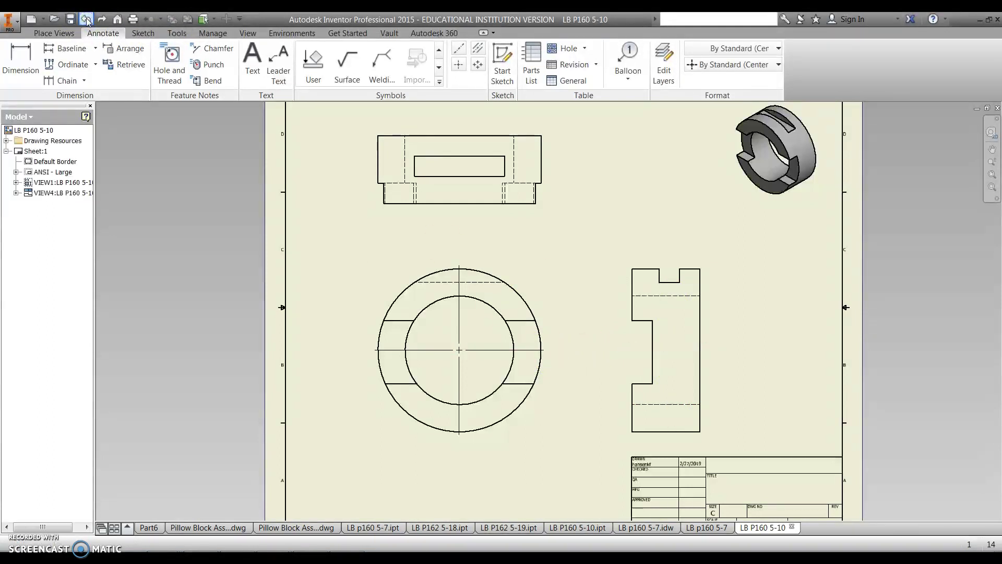
click(478, 48)
click(680, 295)
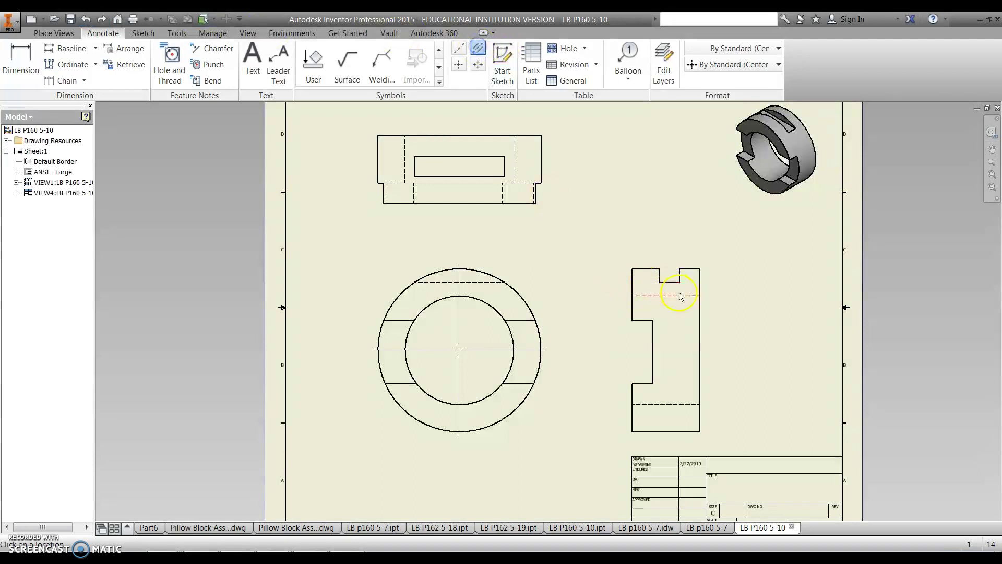
click(682, 404)
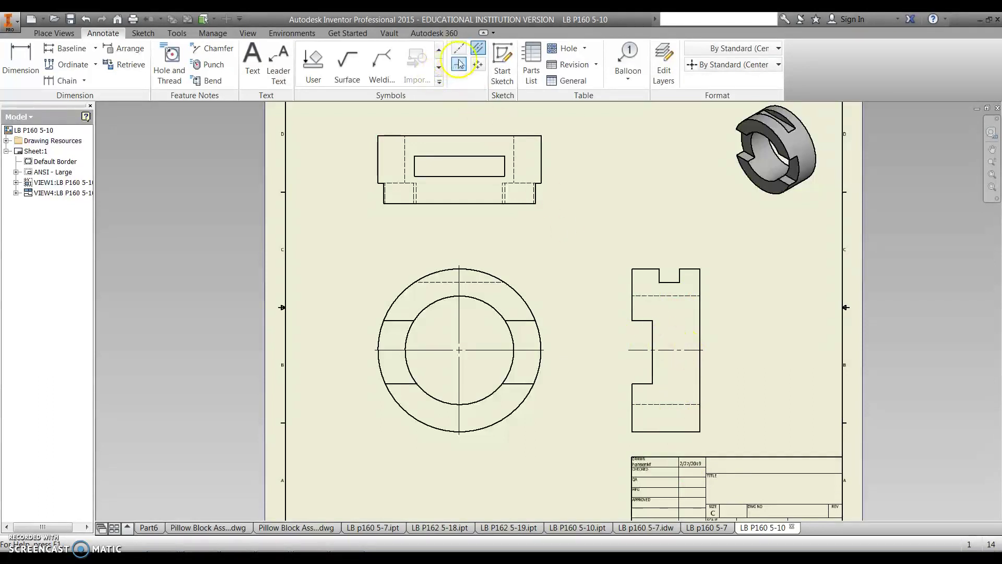
Create a vertical bisector centerline between the top view's two hidden lines.
click(478, 49)
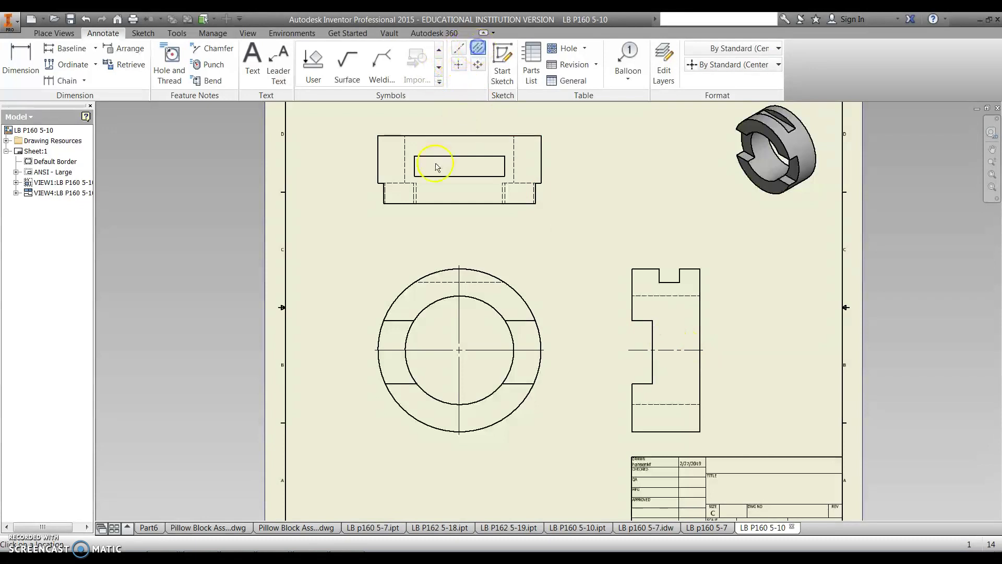
scroll(439, 165, up, 3)
middle_drag(443, 179, 452, 316)
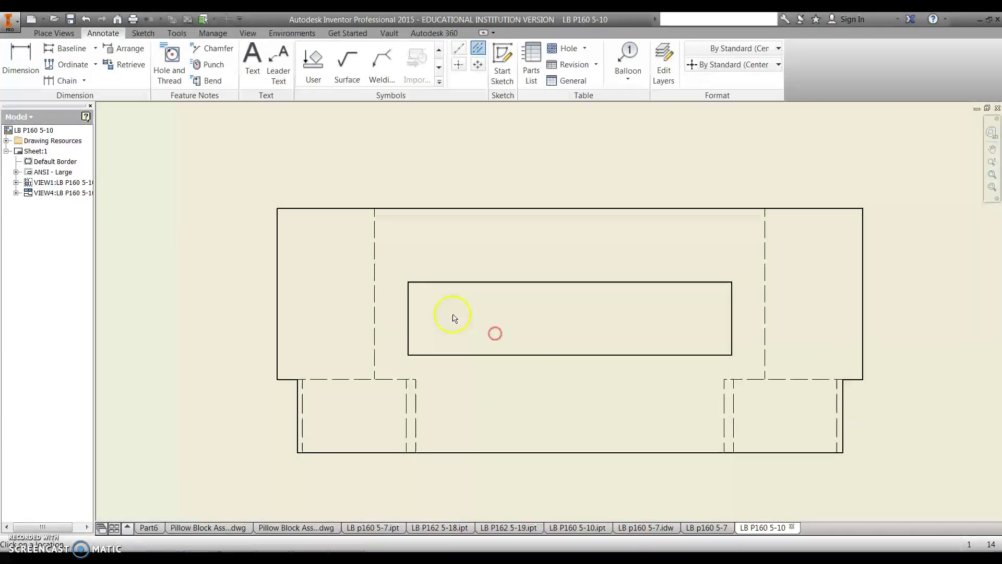
click(374, 293)
click(764, 290)
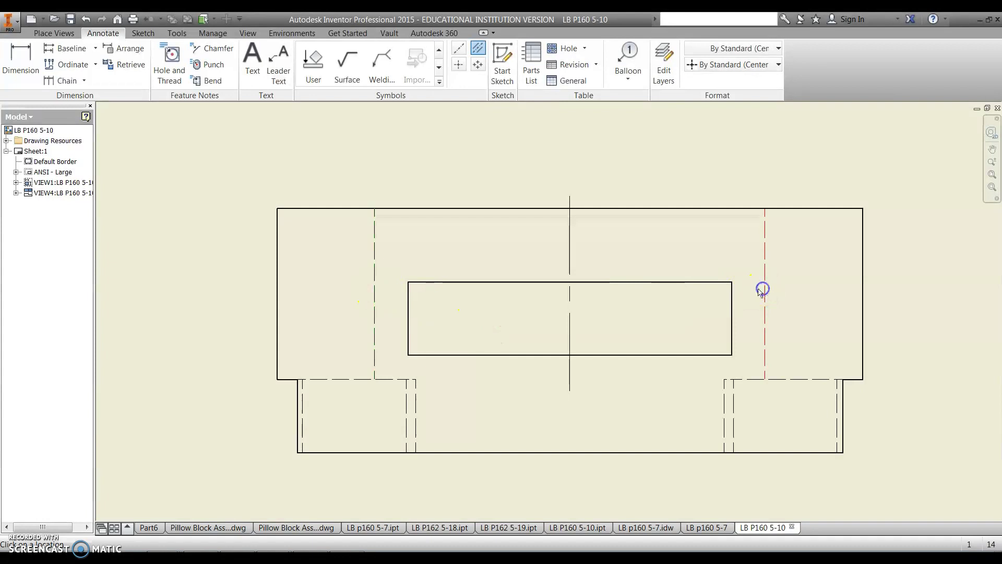
key(Escape)
Drag the vertical centerline's lower end down below the top view.
click(570, 392)
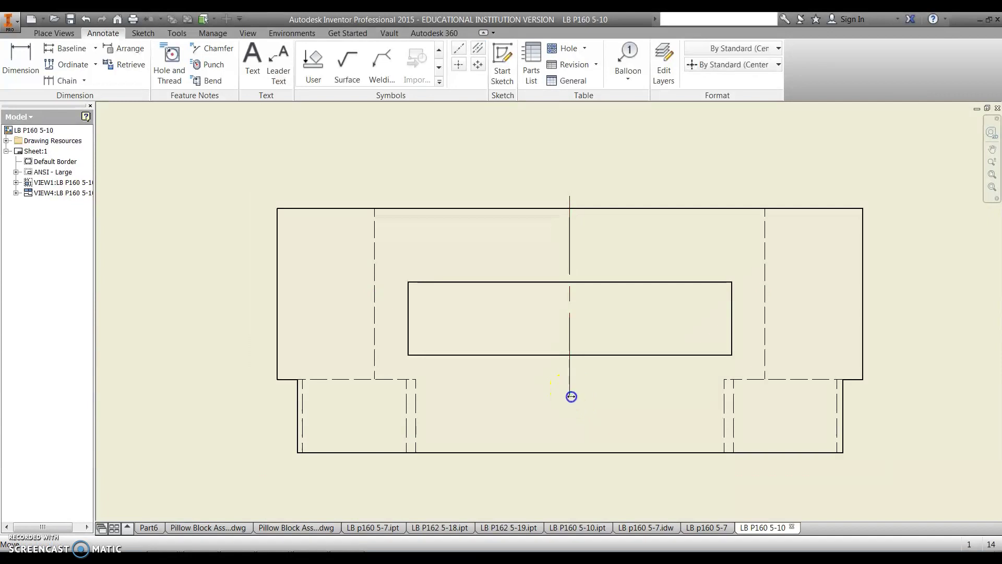
drag(574, 418, 576, 475)
drag(576, 478, 574, 475)
click(585, 471)
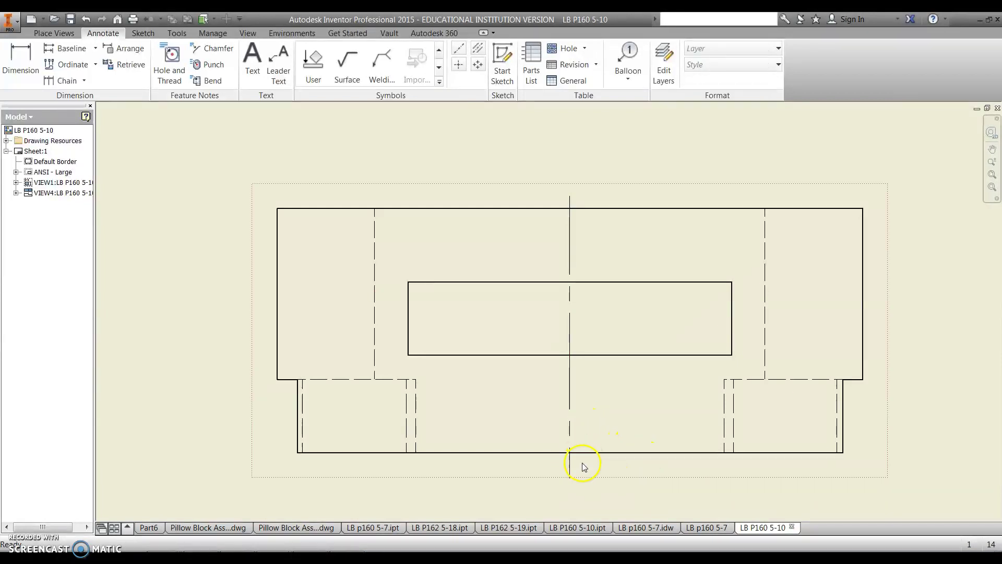
click(572, 476)
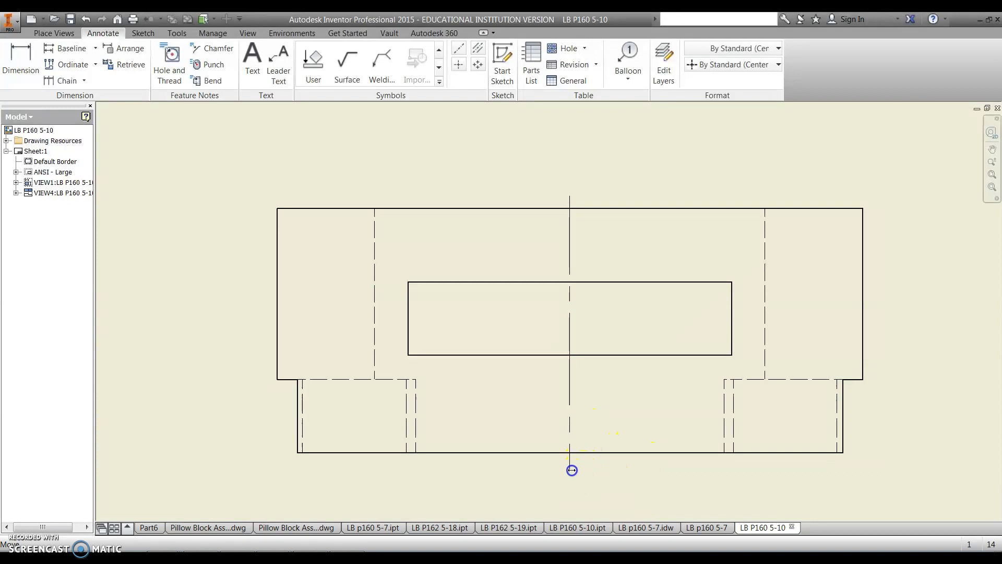
drag(572, 470, 572, 468)
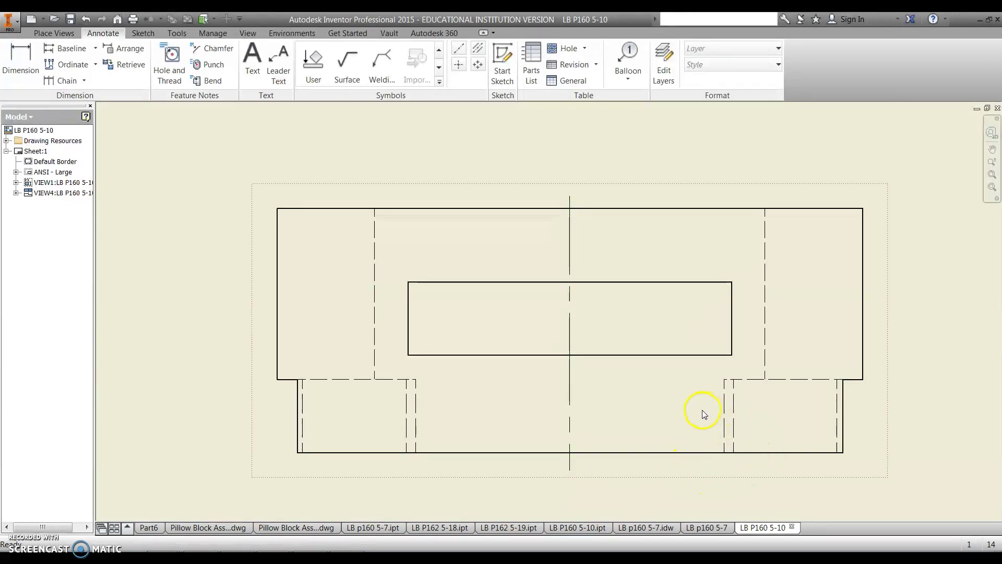
Fine-tune the centerline's bottom end so it stops just below the view.
click(571, 214)
key(Escape)
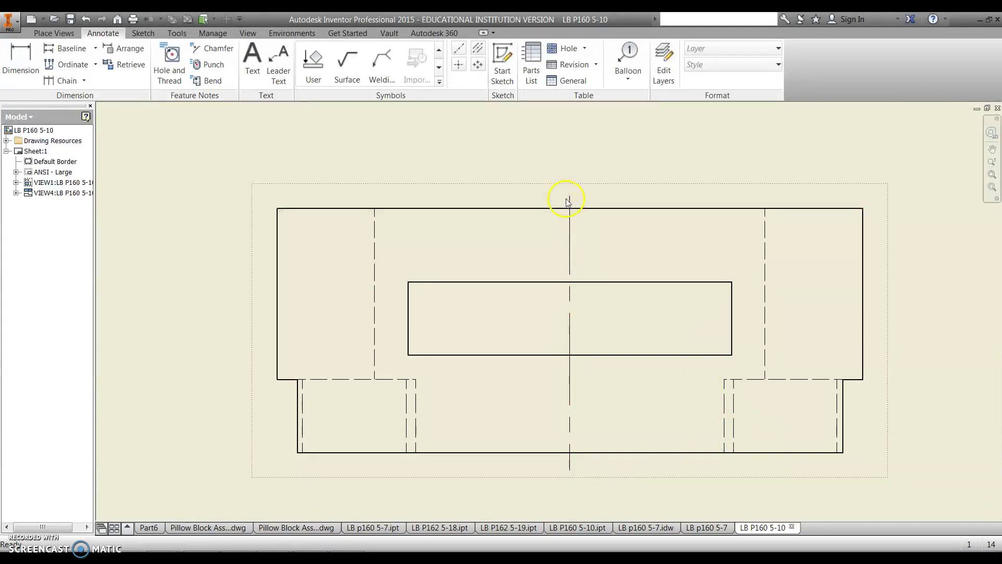
click(569, 200)
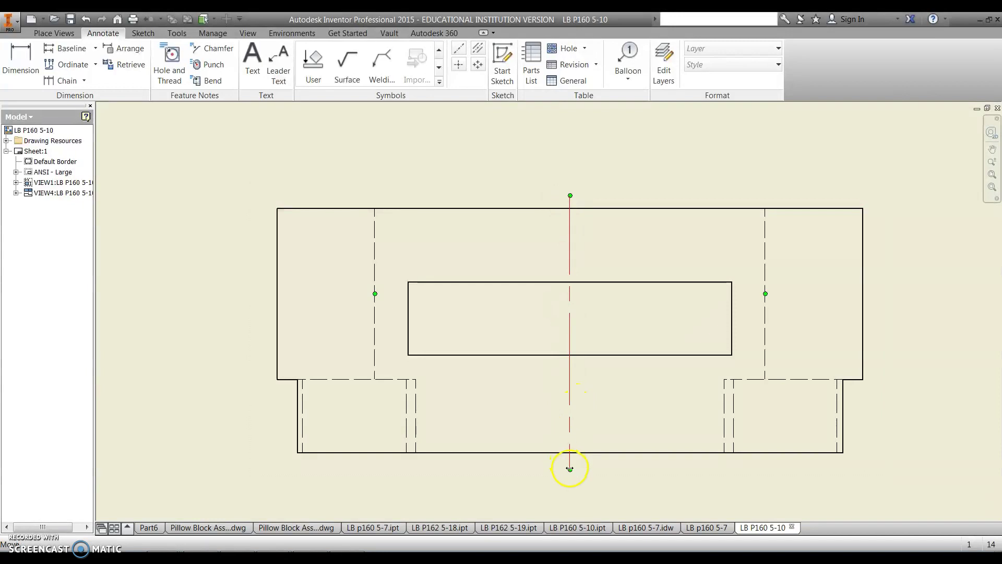
drag(571, 468, 570, 460)
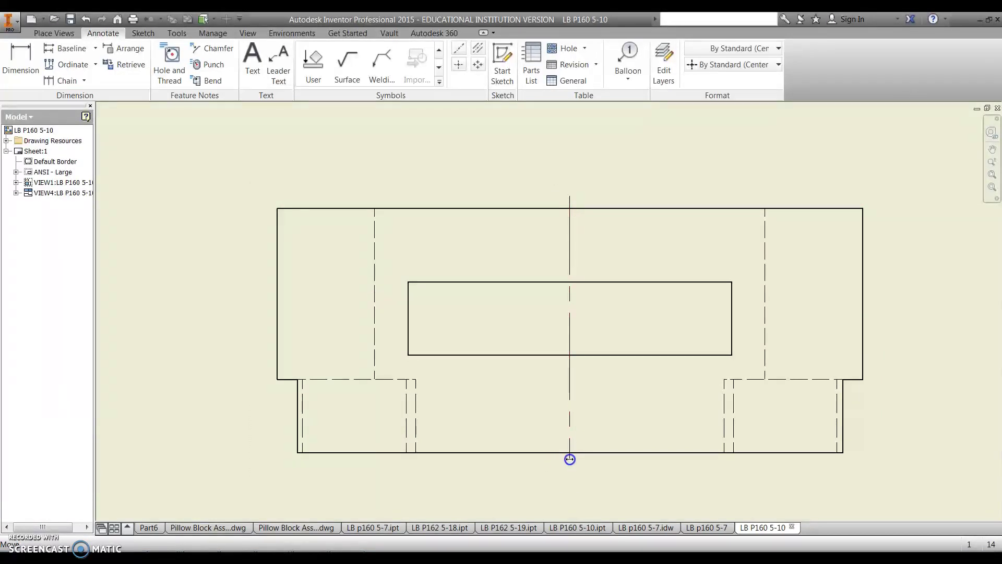
click(577, 476)
drag(568, 459, 569, 467)
click(570, 468)
click(573, 277)
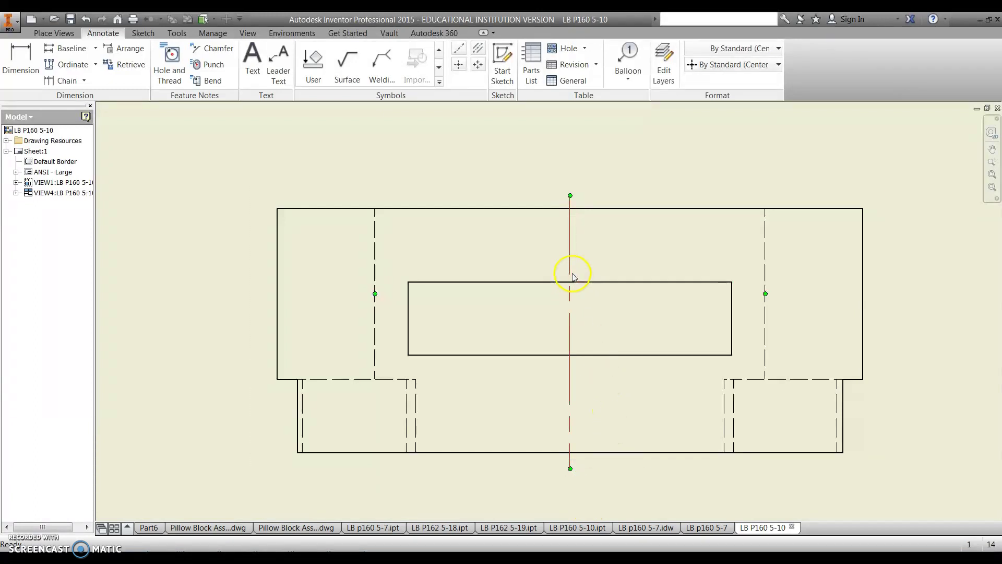
click(581, 211)
Zoom and pan across the sheet to the title block to confirm size C.
scroll(634, 363, up, 5)
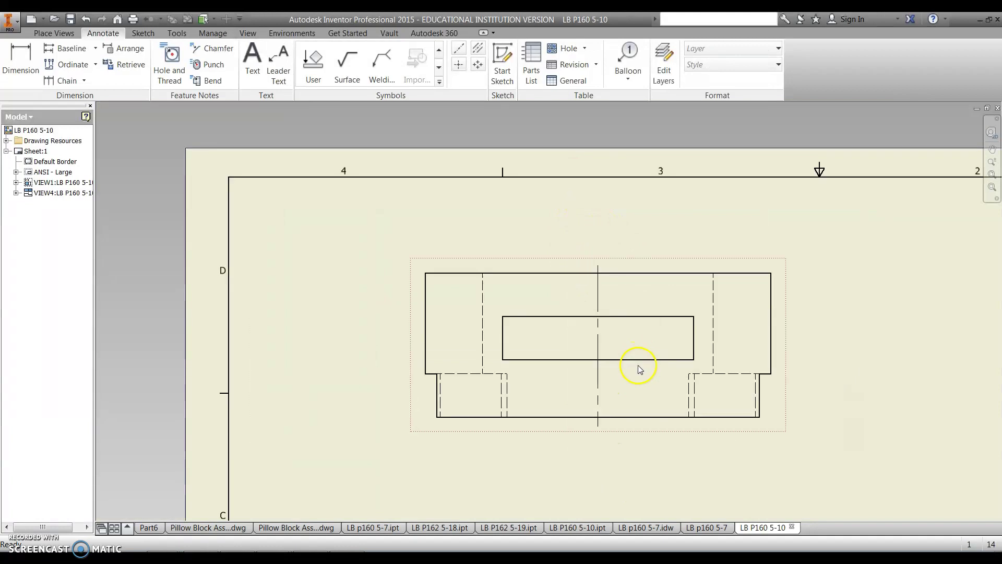
mouse_move(637, 365)
middle_down()
mouse_move(621, 341)
mouse_move(635, 371)
mouse_move(550, 349)
mouse_move(489, 308)
mouse_move(468, 280)
middle_up()
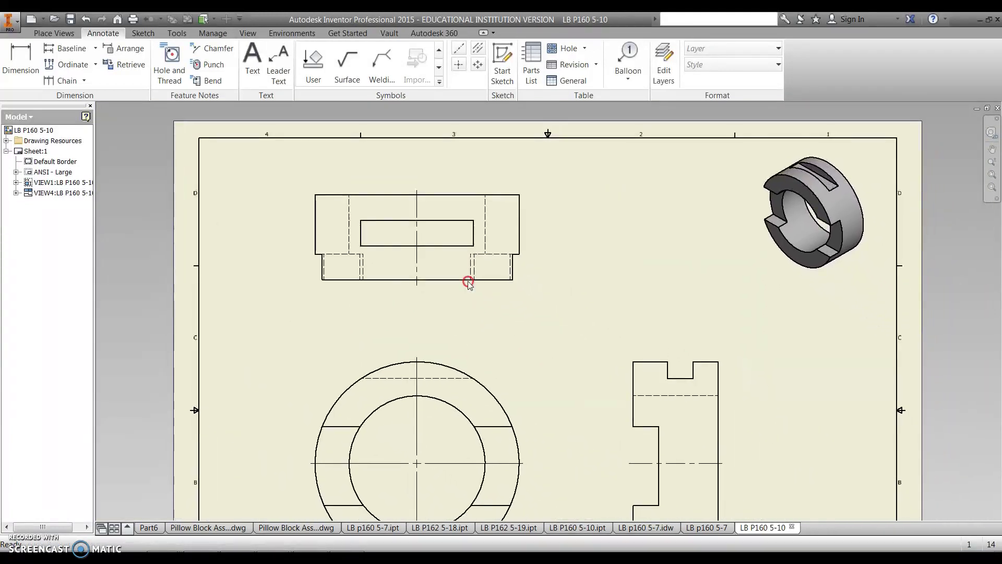
scroll(524, 328, up, 3)
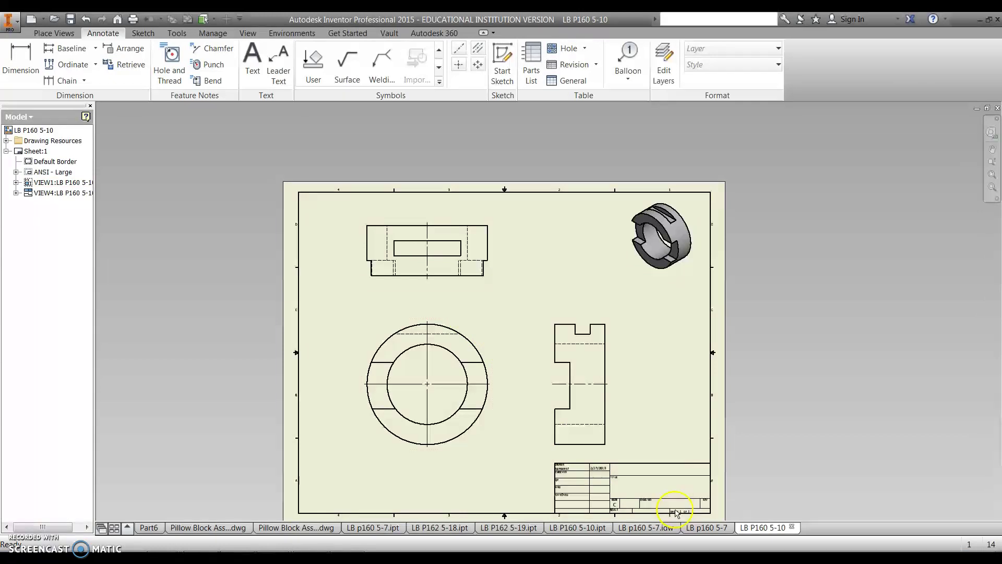
scroll(668, 501, up, 3)
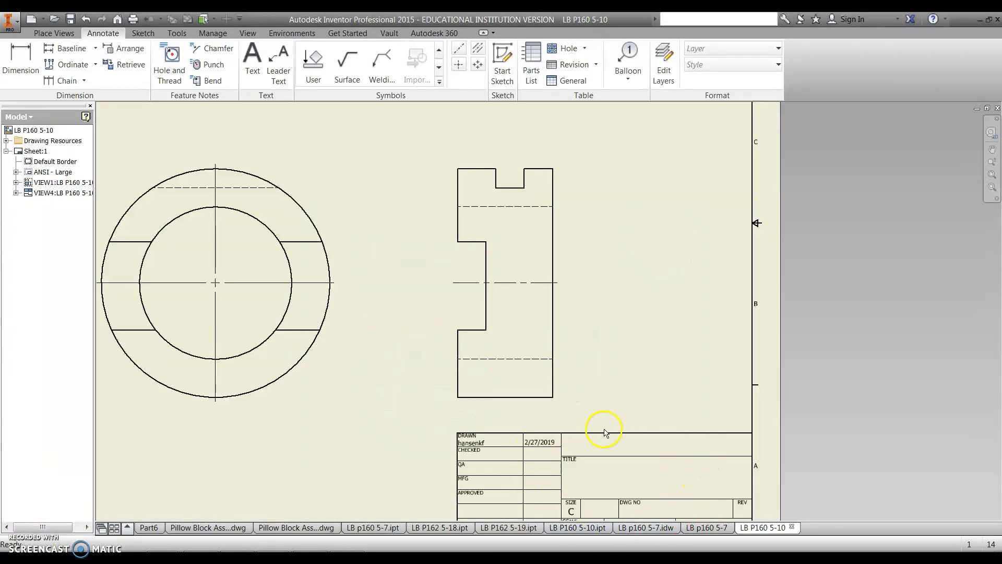
middle_drag(610, 455, 603, 312)
scroll(565, 317, up, 2)
scroll(527, 361, up, 1)
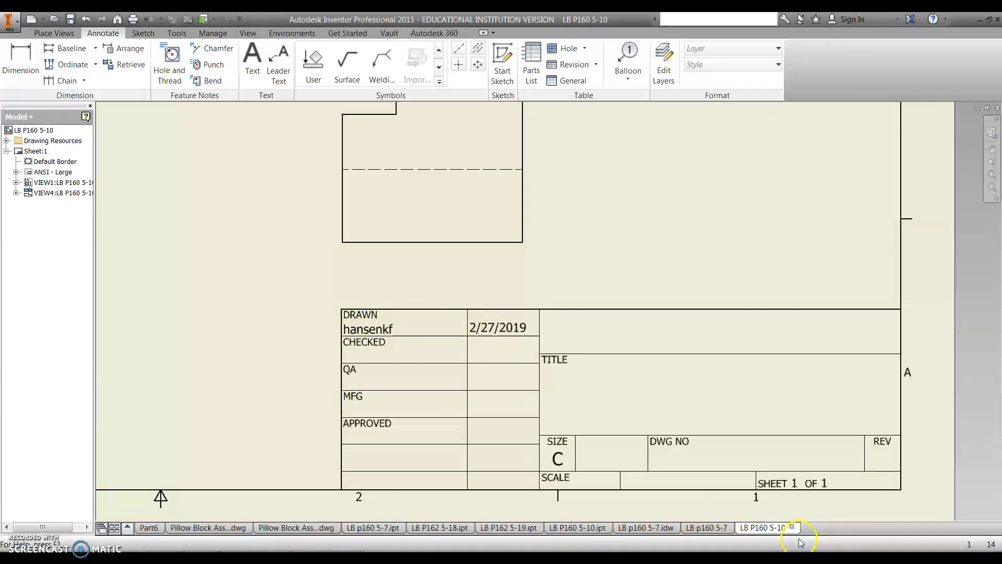
Use Save As to store the drawing as Inventor drawing file LB P160 5-10.idw.
click(7, 28)
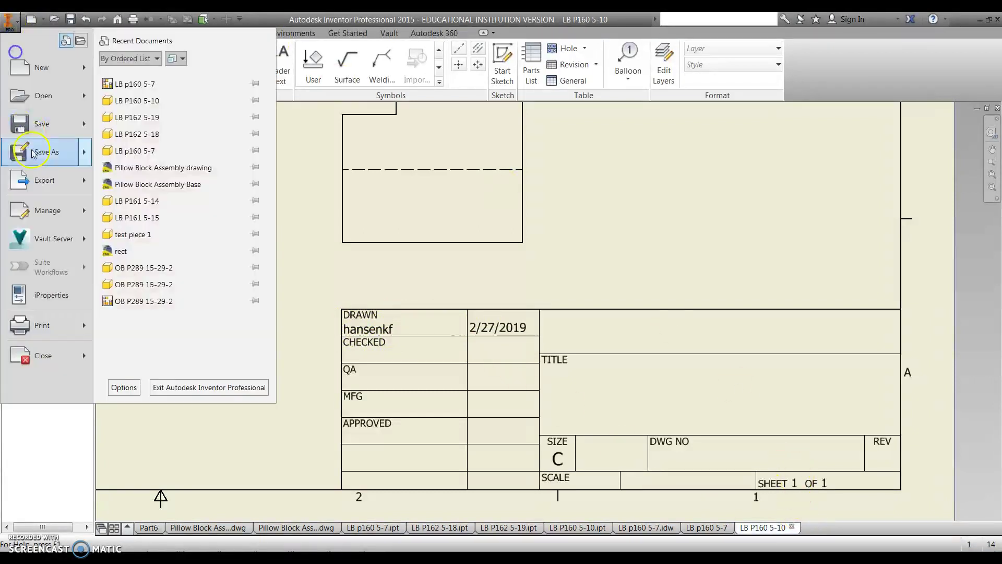
click(23, 152)
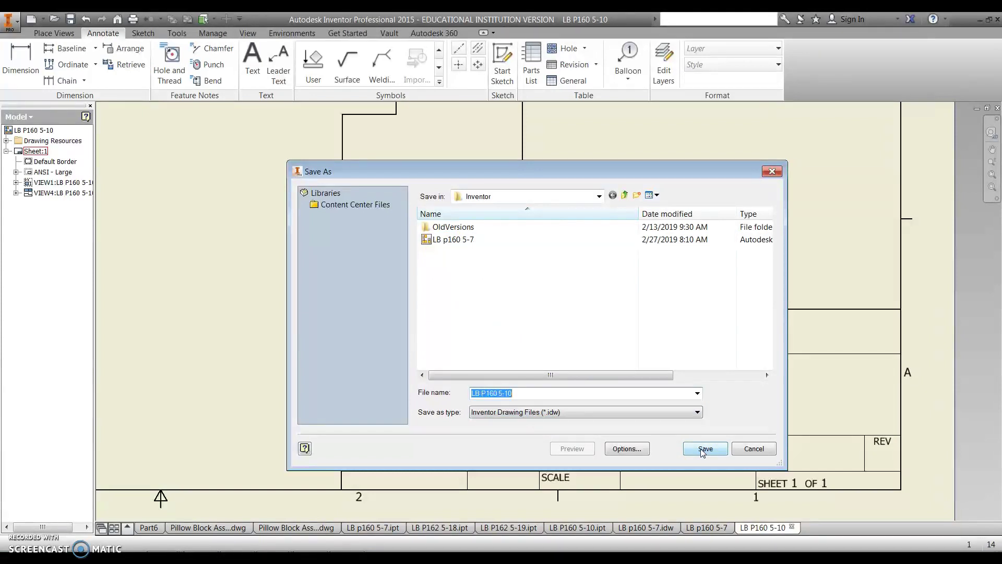
click(703, 450)
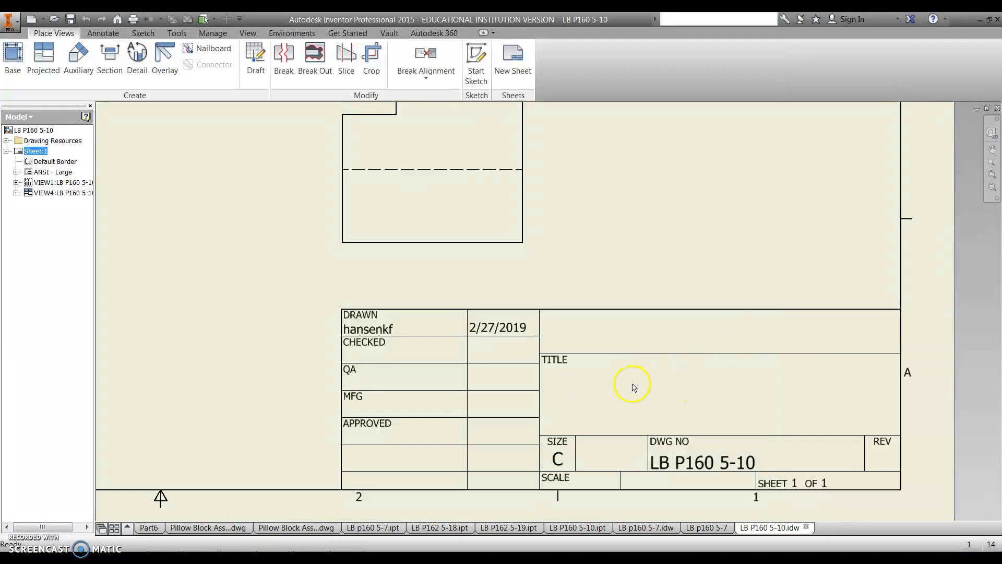
Zoom out to view the full four-view sheet, then minimize Inventor.
scroll(642, 381, up, 2)
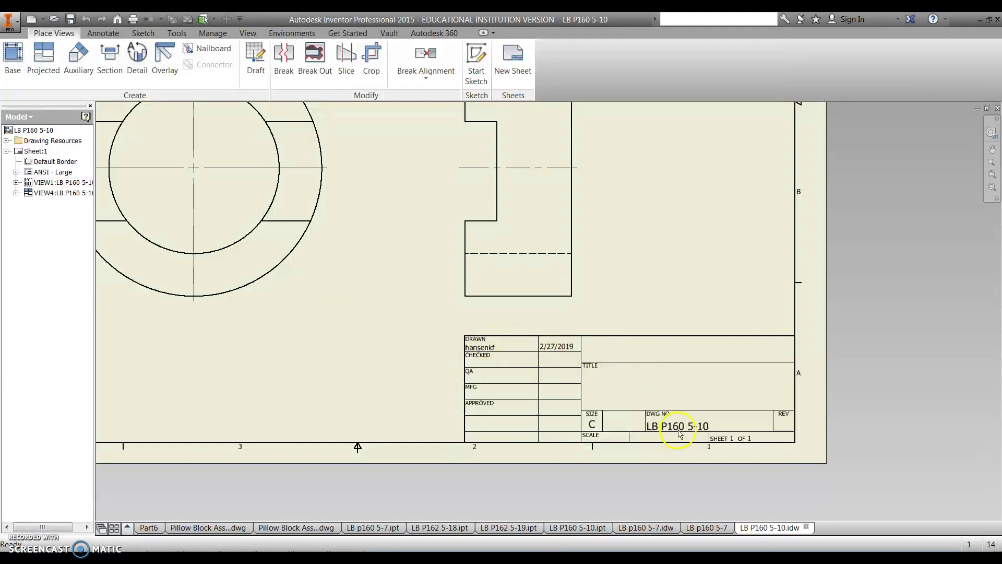
scroll(590, 246, up, 2)
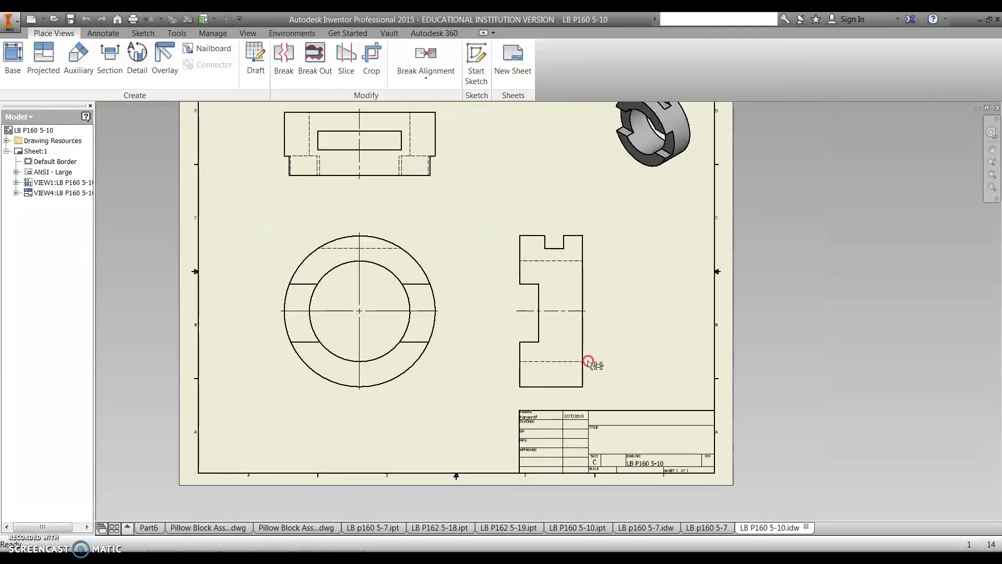
middle_drag(548, 307, 555, 338)
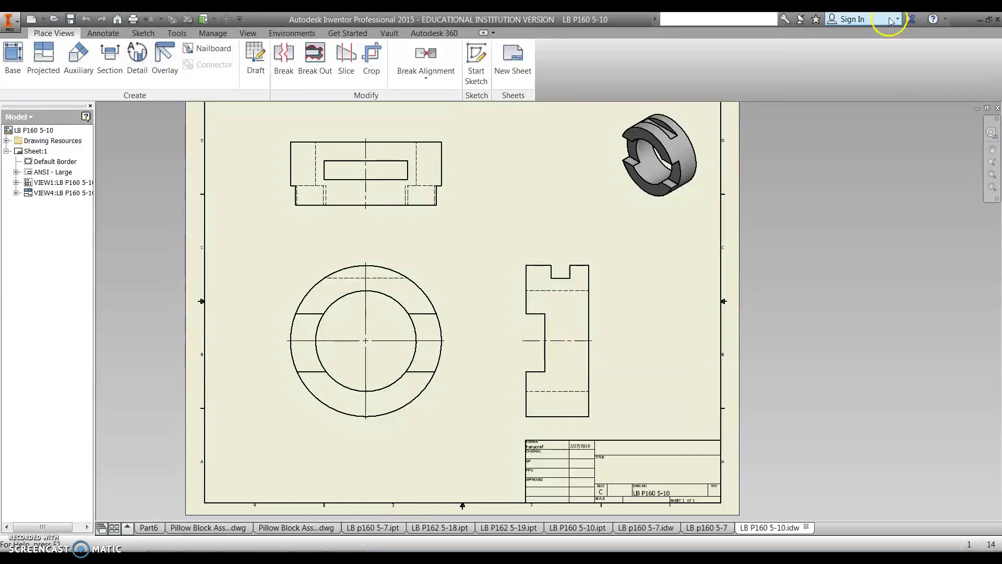
click(979, 20)
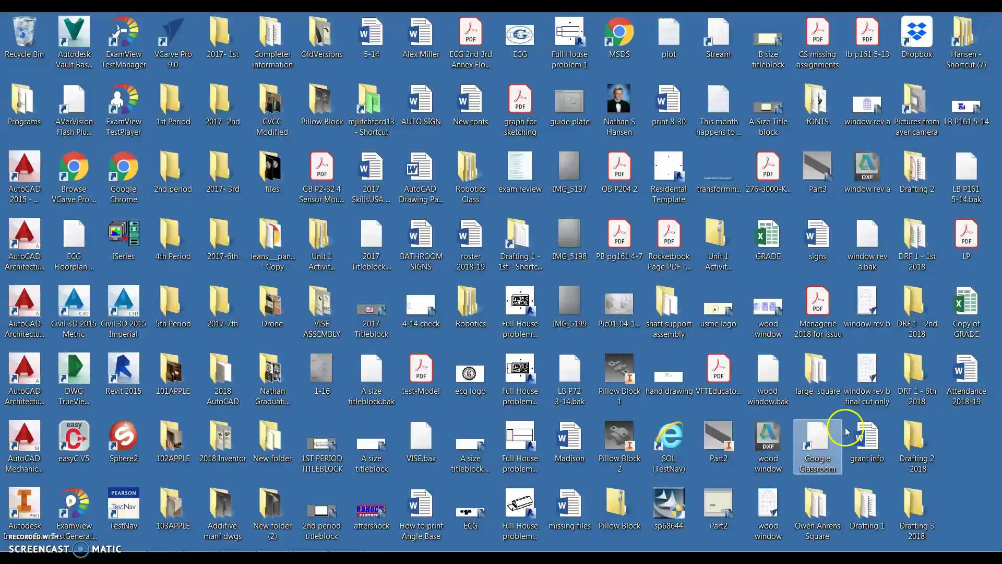
Open Drafting 1 > Inventor and inspect the LB p160 5-7 part and drawing files.
double_click(881, 509)
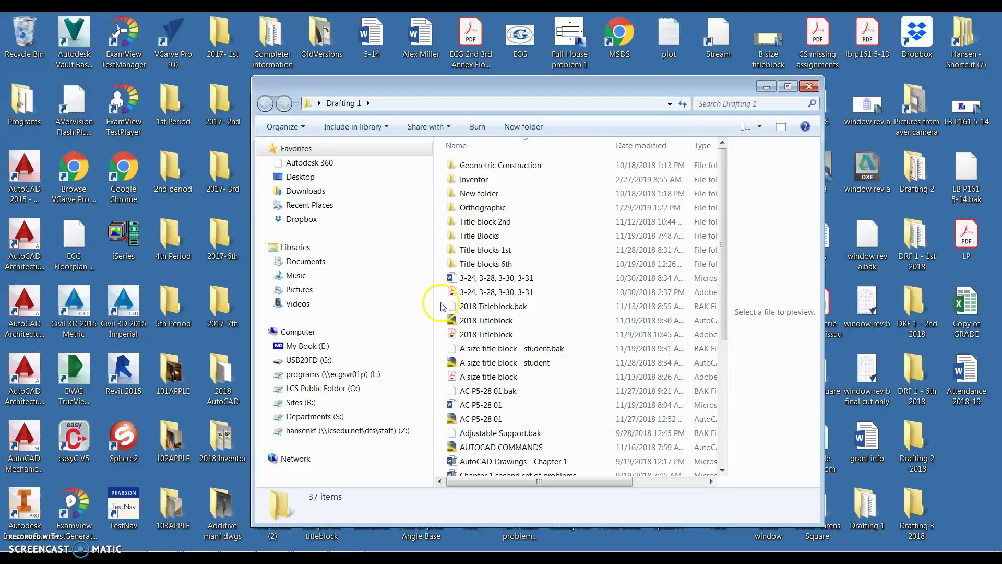
double_click(475, 180)
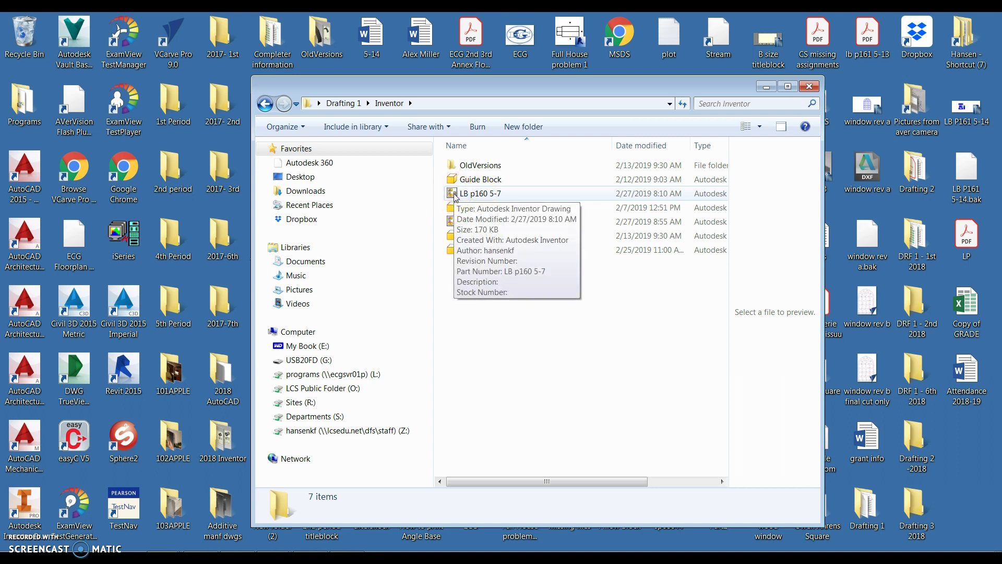
click(455, 208)
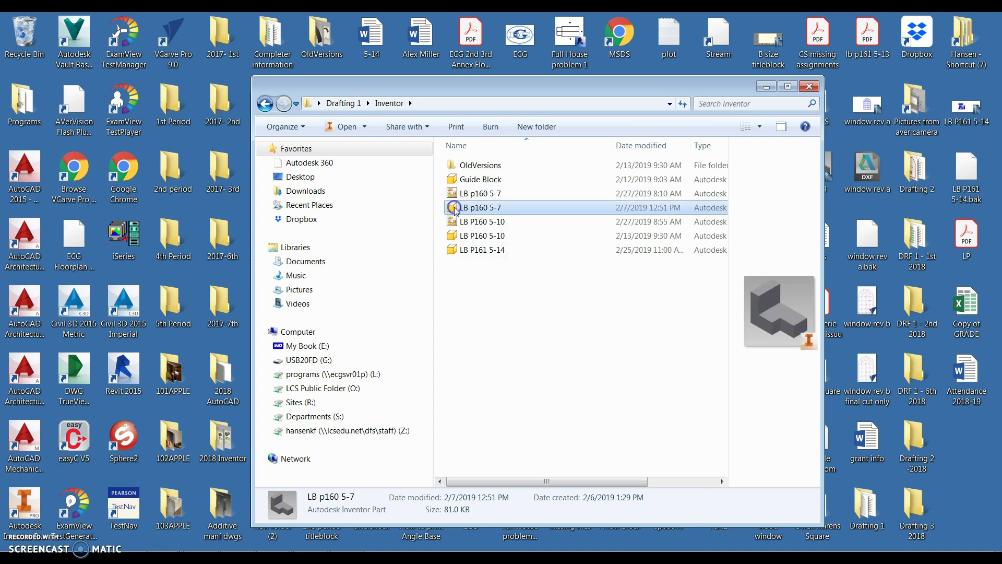
click(472, 193)
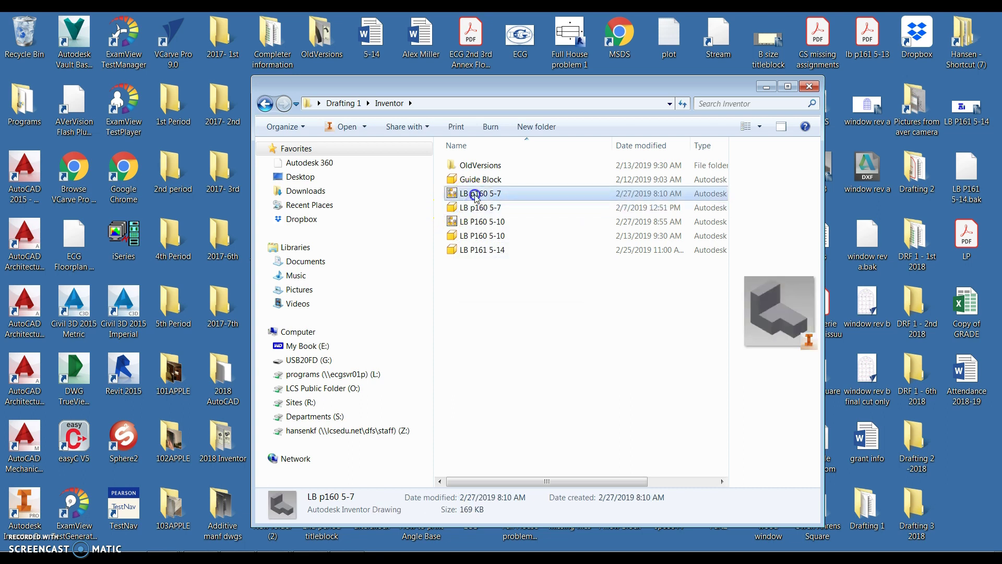
click(474, 207)
click(477, 194)
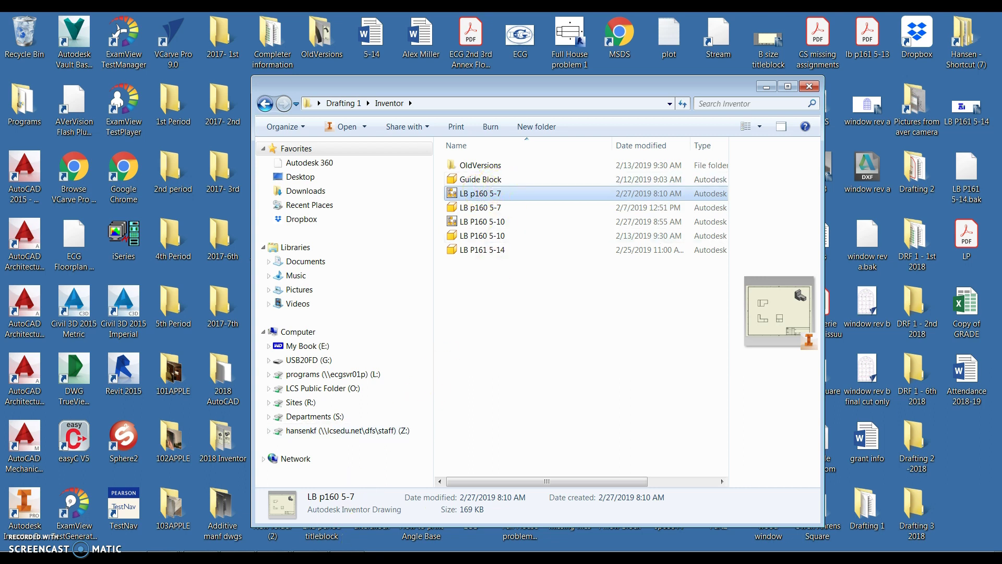
Restore the Inventor drawing window from the taskbar.
click(273, 558)
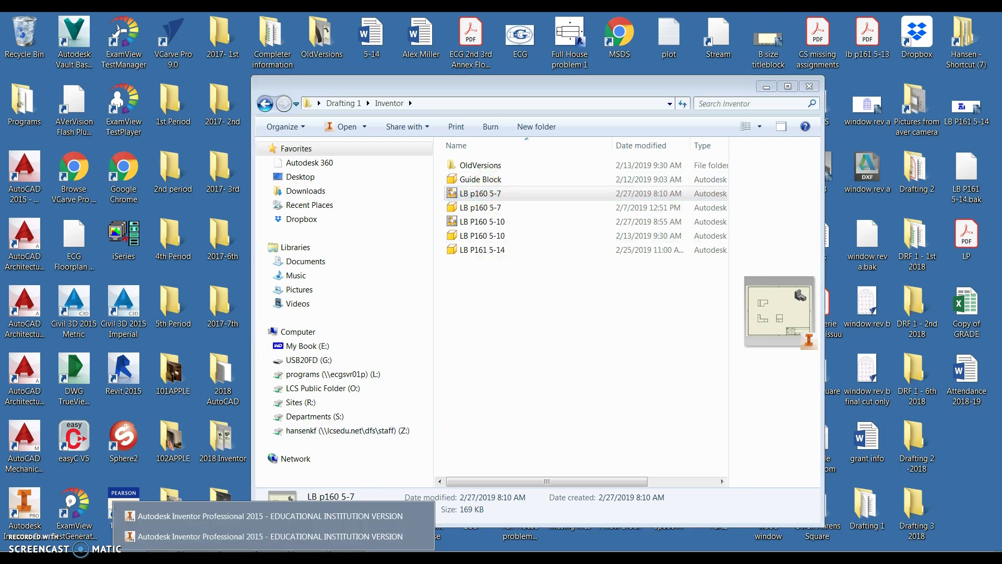
click(268, 557)
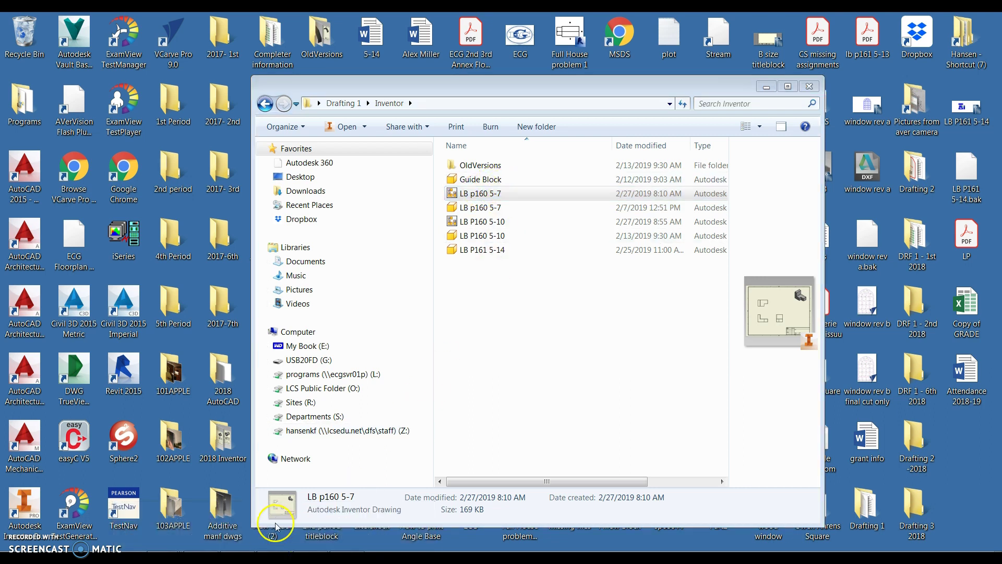
click(268, 558)
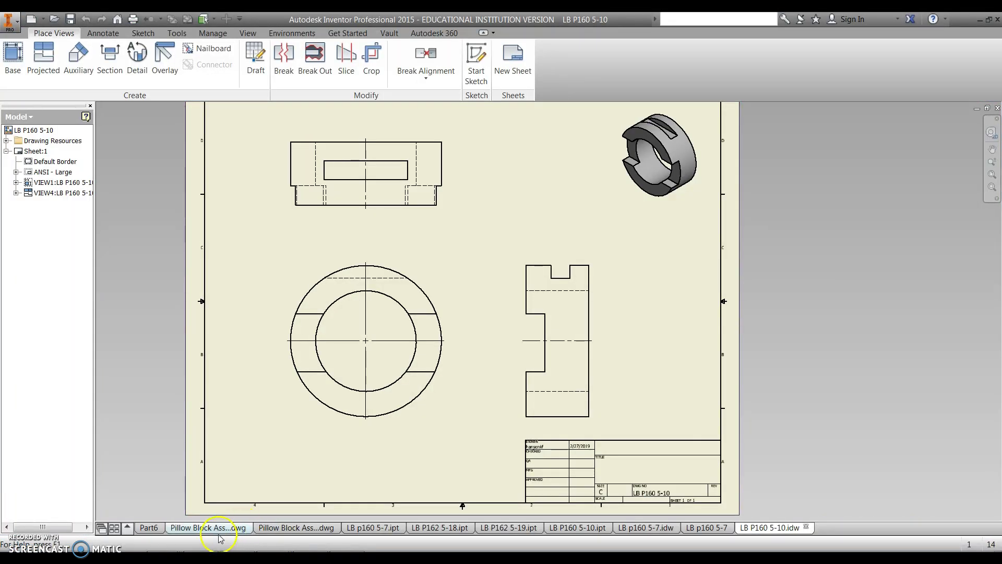
click(25, 529)
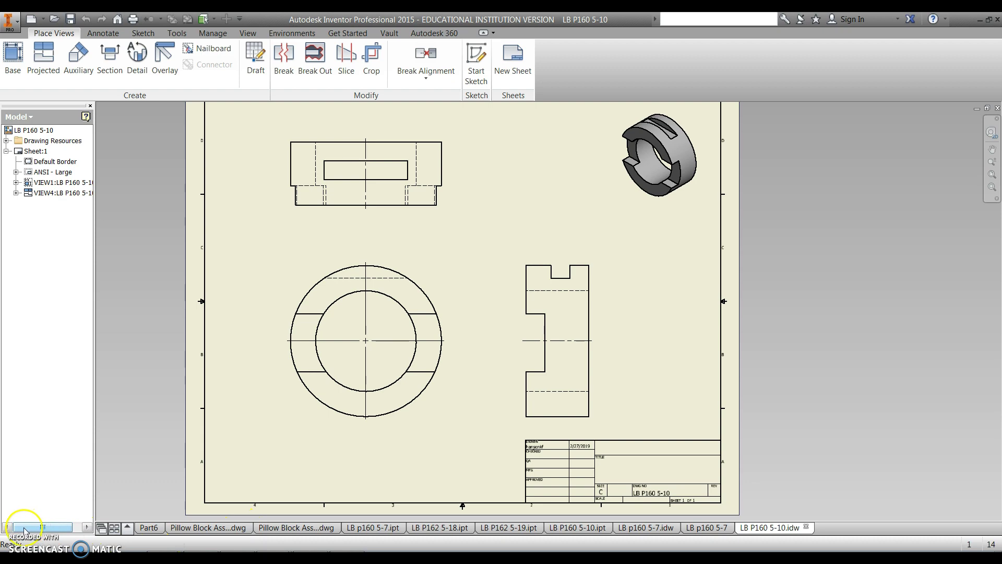